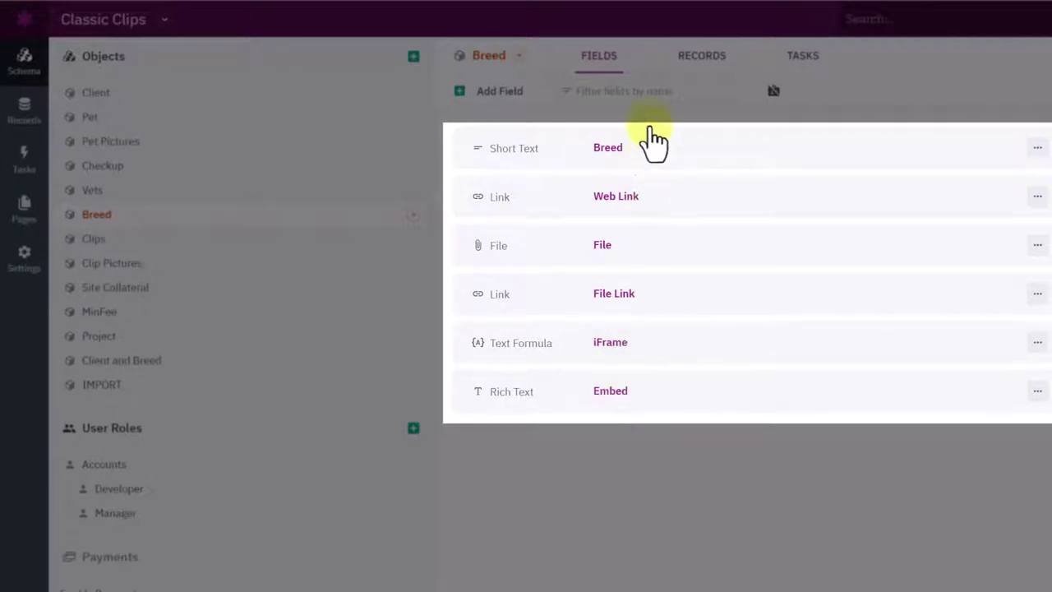
Show the Breed object's records, where Afghan Hound lists afghanhoundnsw.pdf with empty File Link and iFrame.
left_click(684, 64)
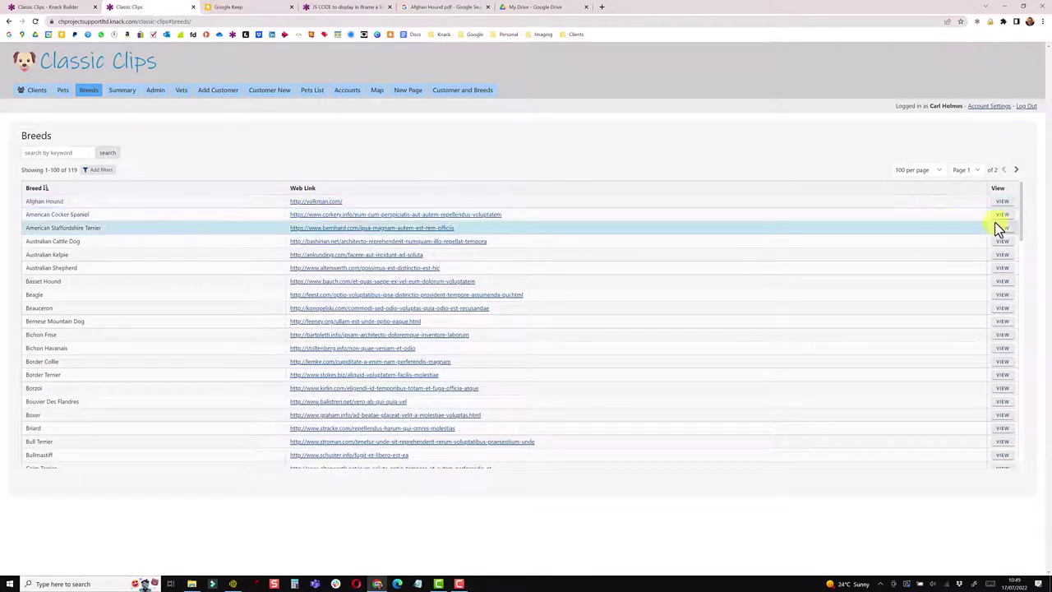
Open the Afghan Hound breed details in the live app and close its afghanhoundnsw.pdf preview.
left_click(1002, 201)
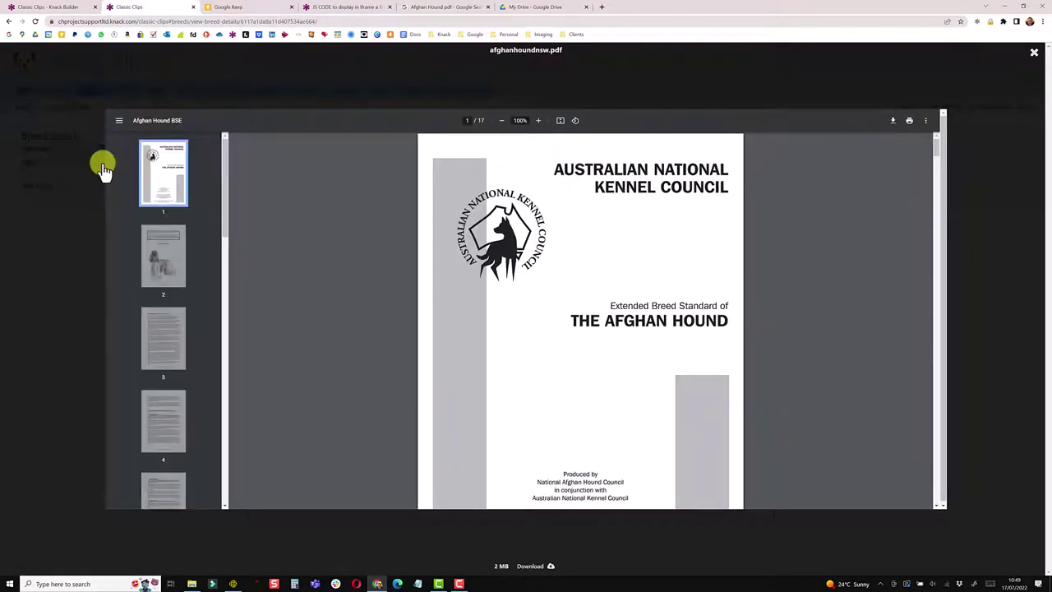
key("Escape")
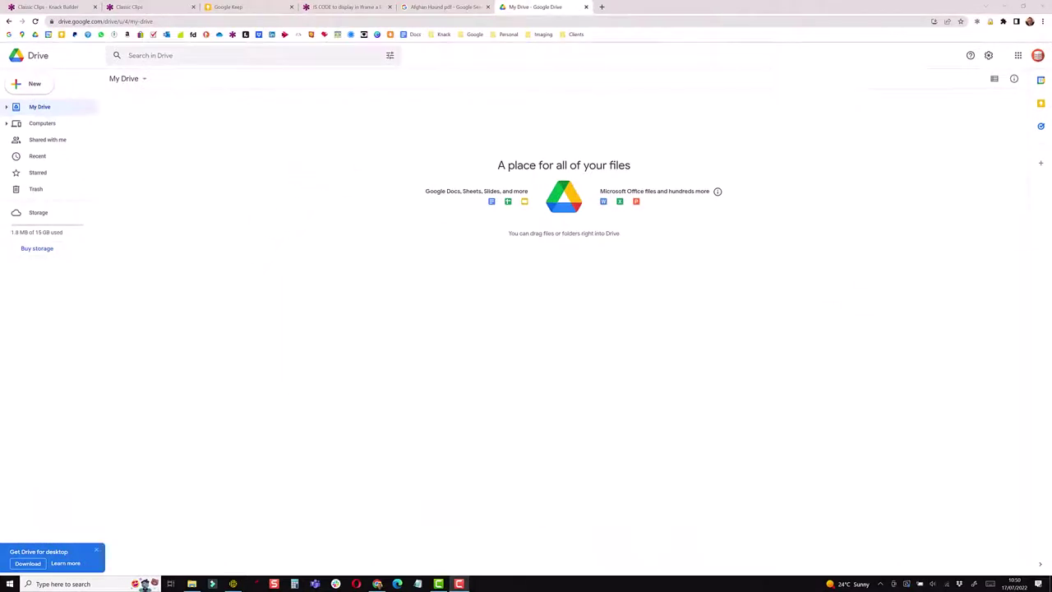
Upload AfghanHoundNSW.pdf to My Drive and set its general access to anyone with the link.
left_click_drag(698, 227, 484, 224)
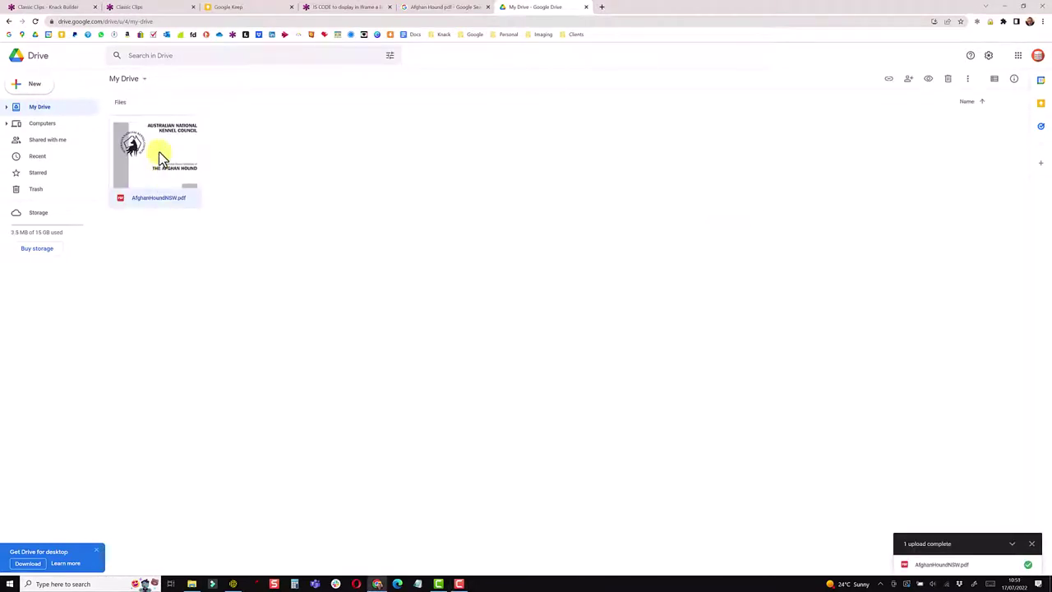
right_click(160, 156)
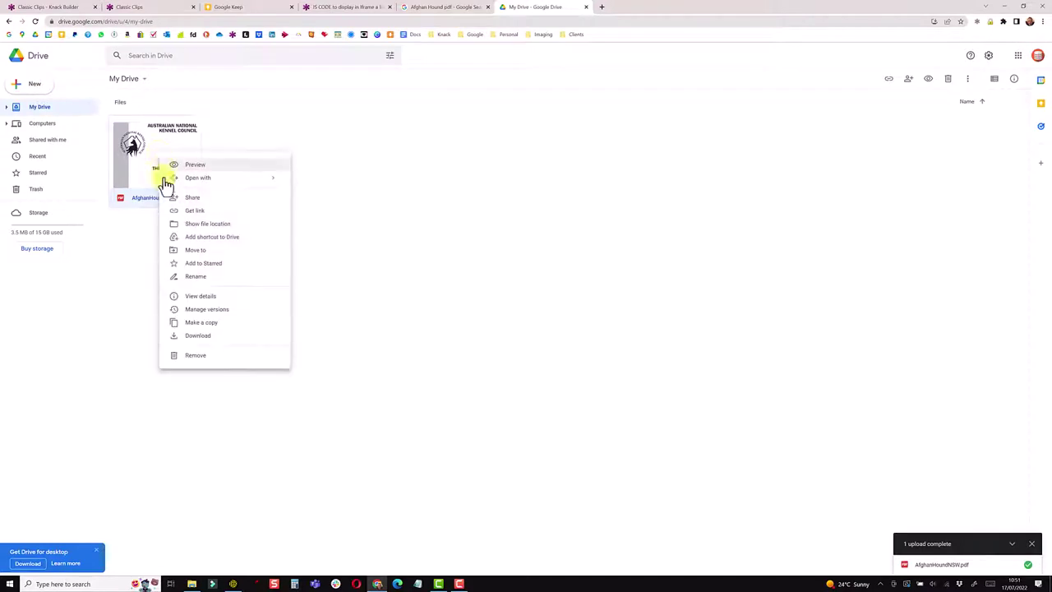
left_click(189, 199)
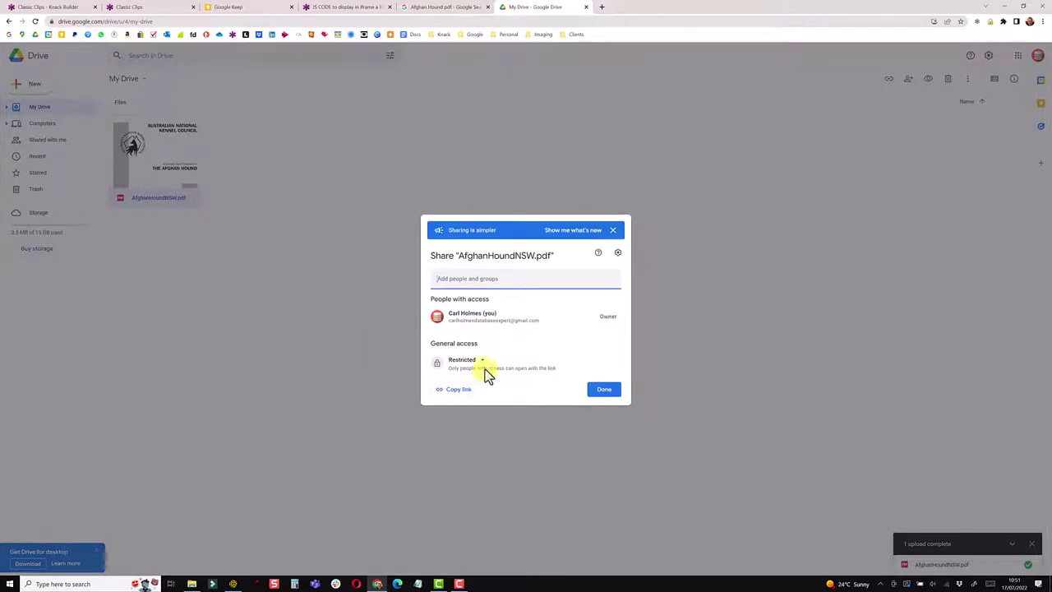
left_click(482, 363)
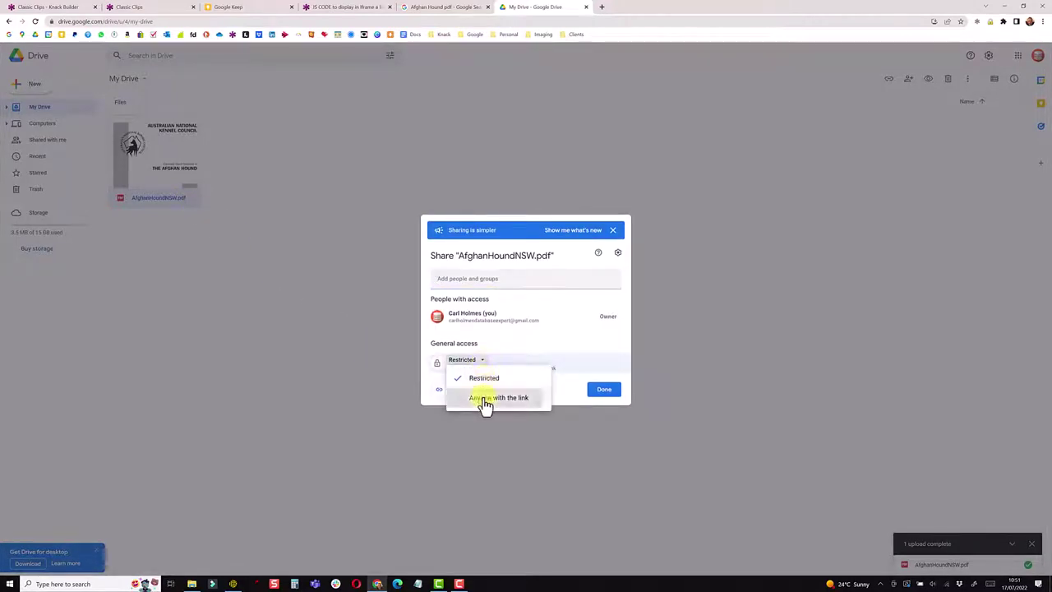
left_click(483, 397)
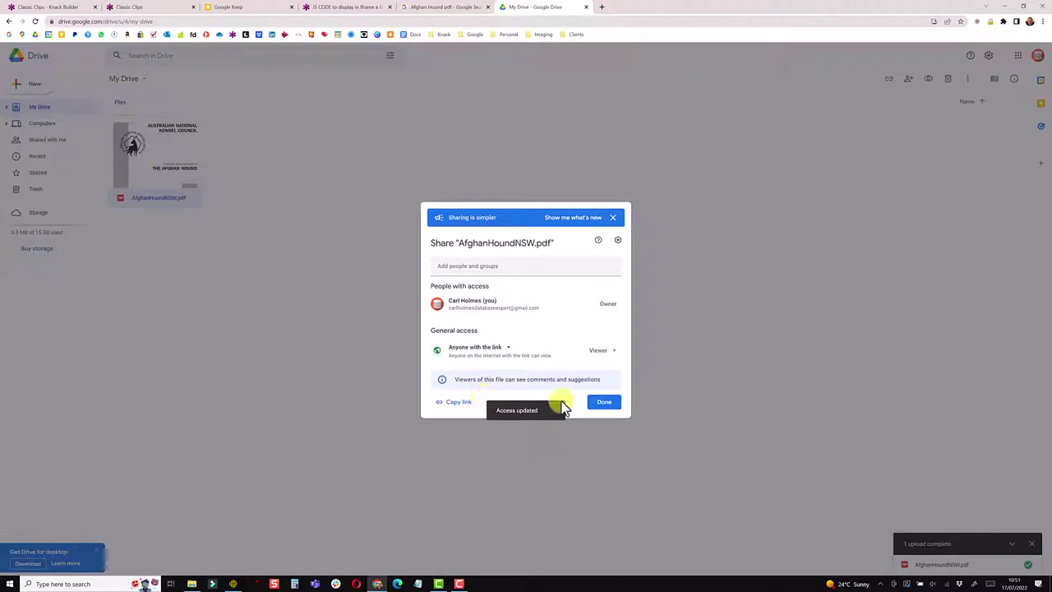
left_click(608, 403)
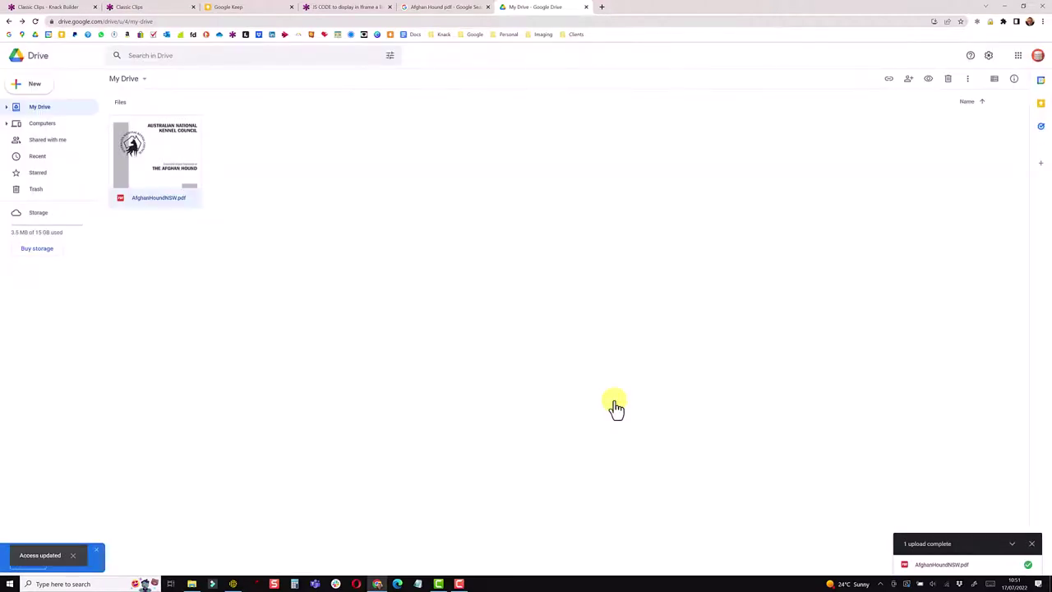
Open AfghanHoundNSW.pdf in a new window and select its Embed item iframe code.
double_click(151, 145)
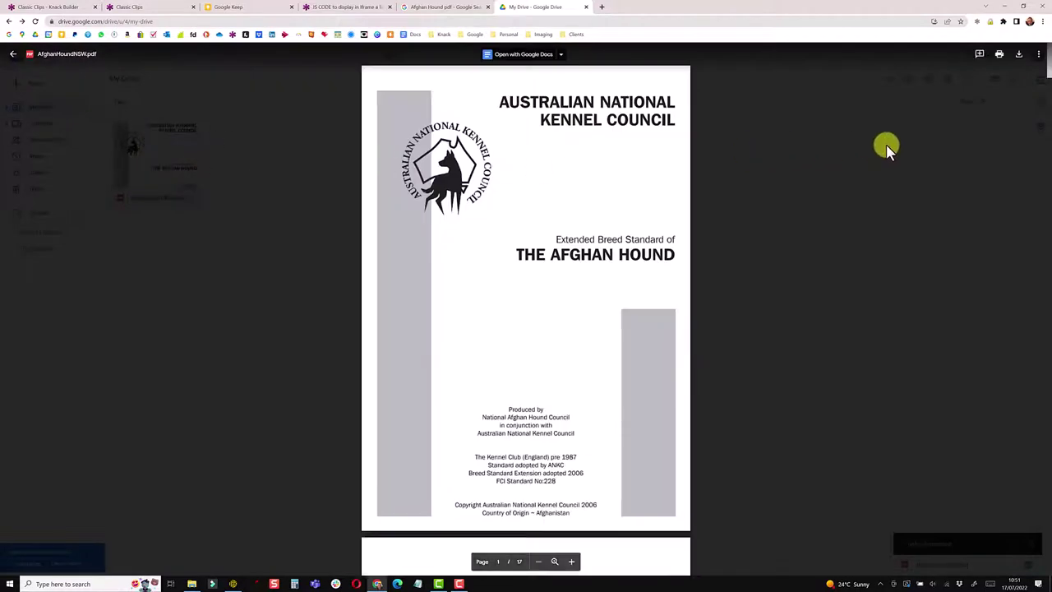
left_click(1038, 54)
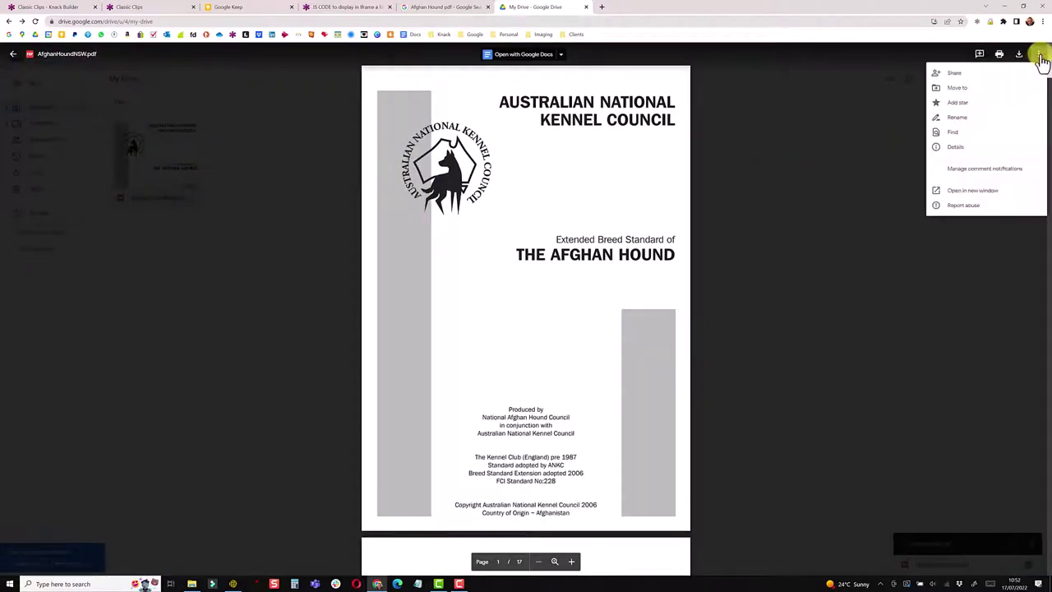
left_click(970, 191)
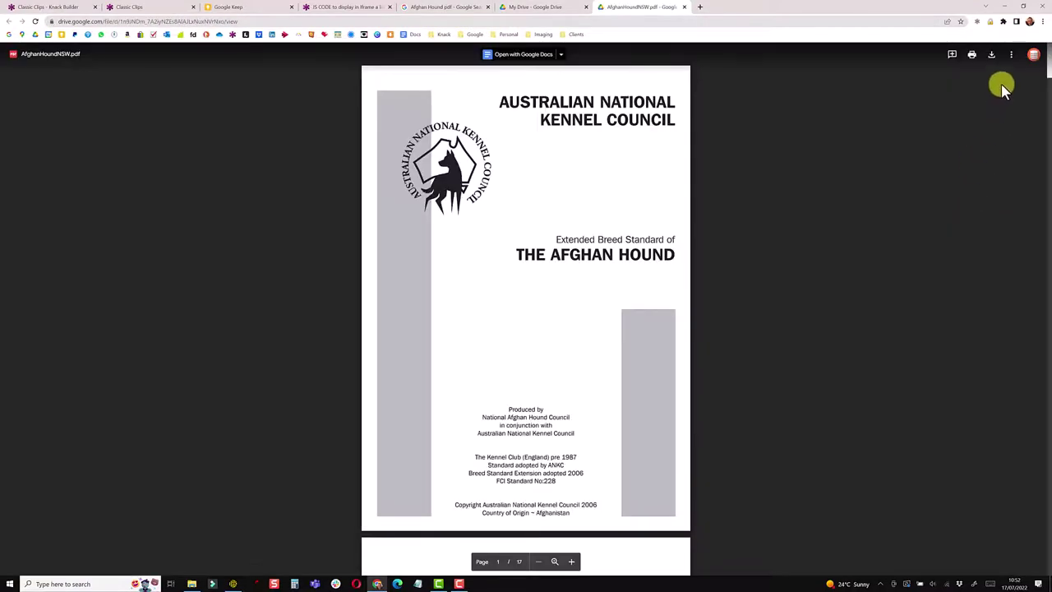
left_click(1012, 57)
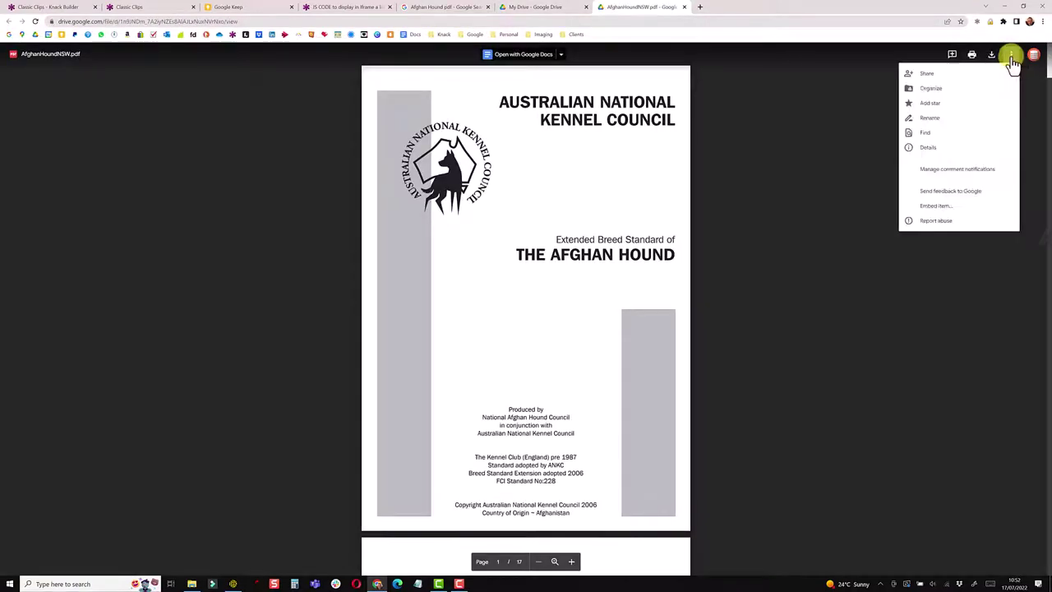
left_click(934, 207)
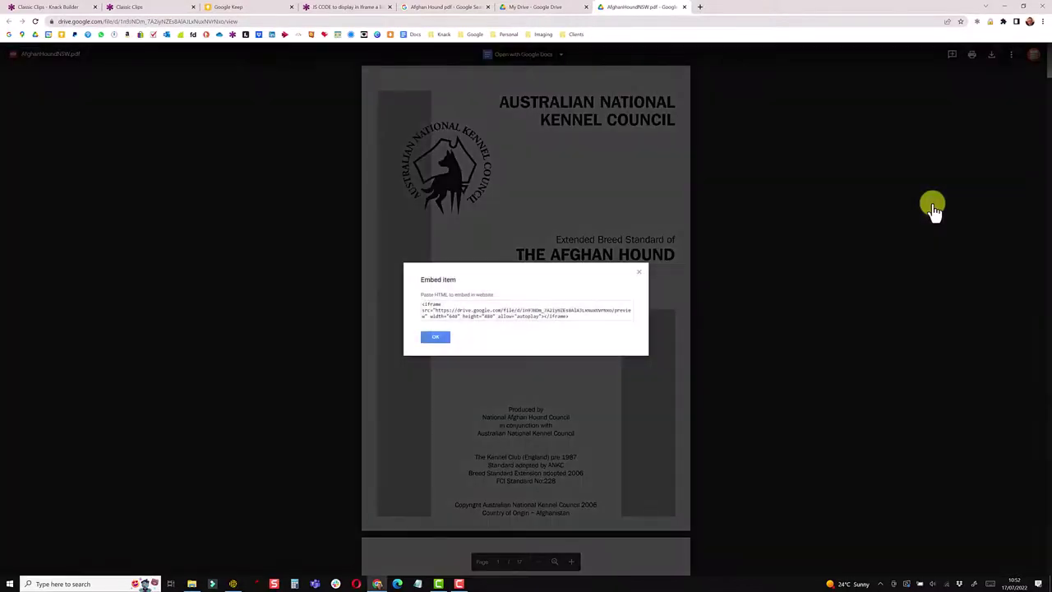
left_click_drag(570, 314, 416, 305)
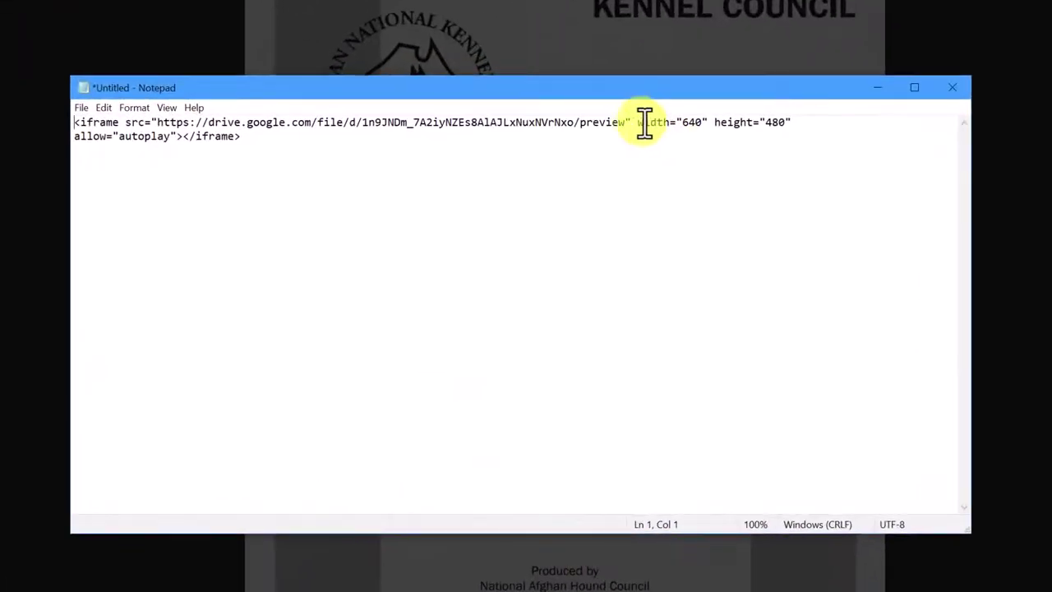
Change the pasted iframe to width 900 and height 1000, then select the whole code.
left_click(685, 124)
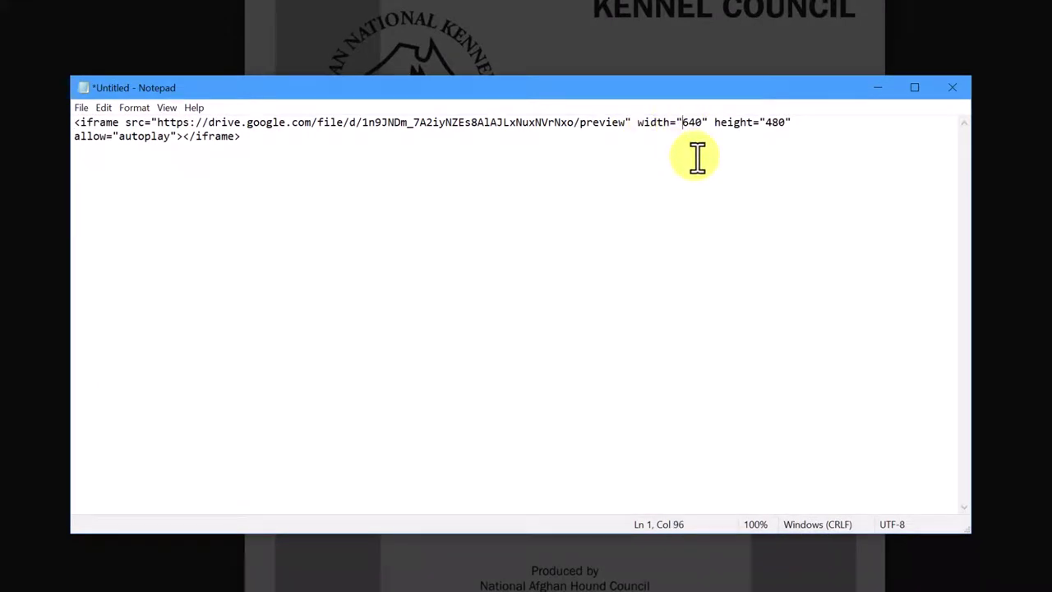
key("Delete")
key("Delete")
key("Delete")
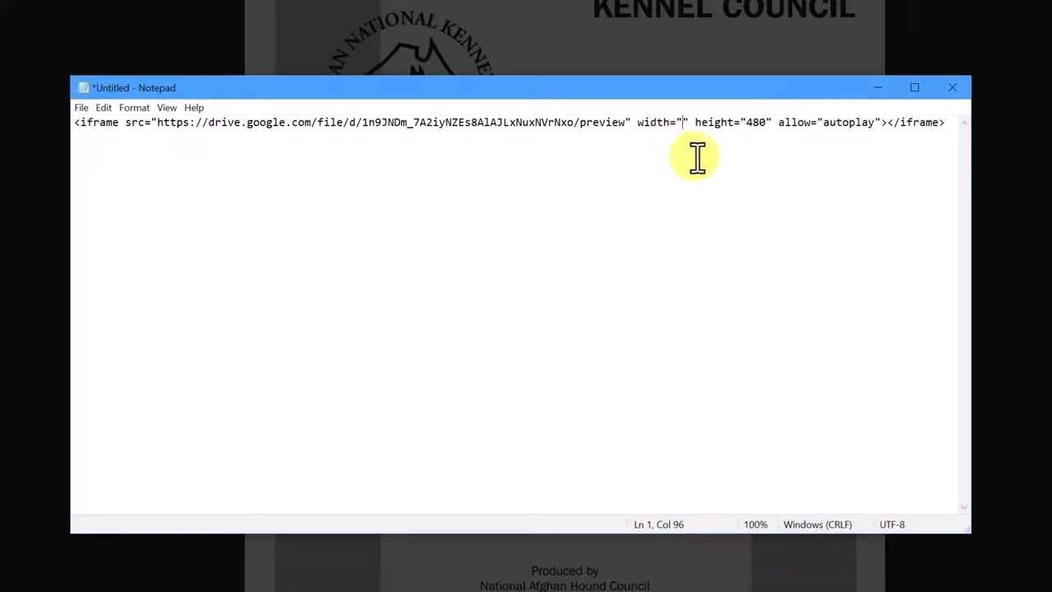
type("1000")
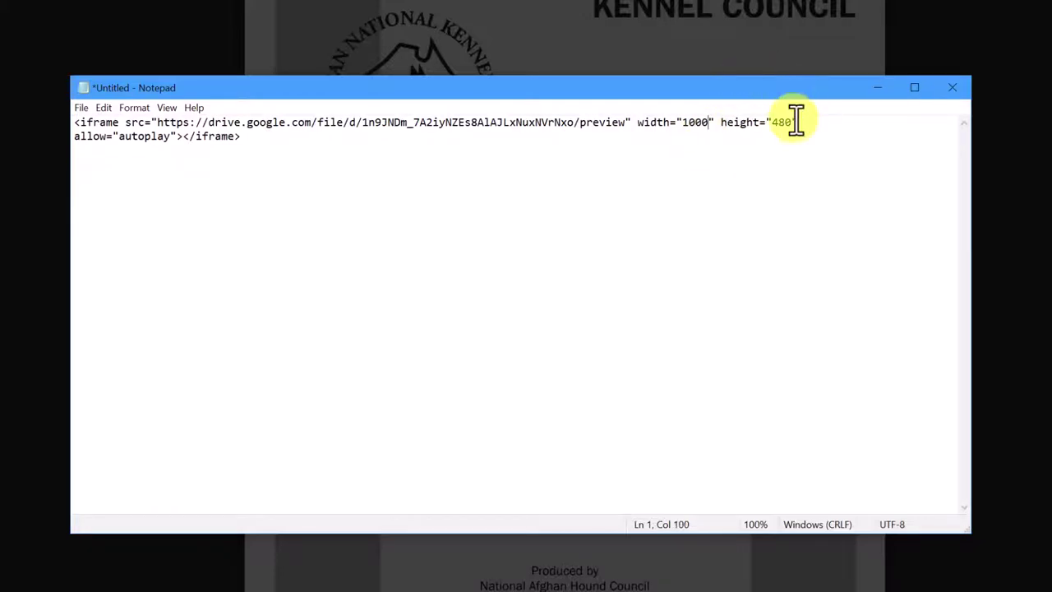
key("BackSpace")
key("BackSpace")
type("1")
left_click(693, 122)
key("BackSpace")
key("BackSpace")
type("9")
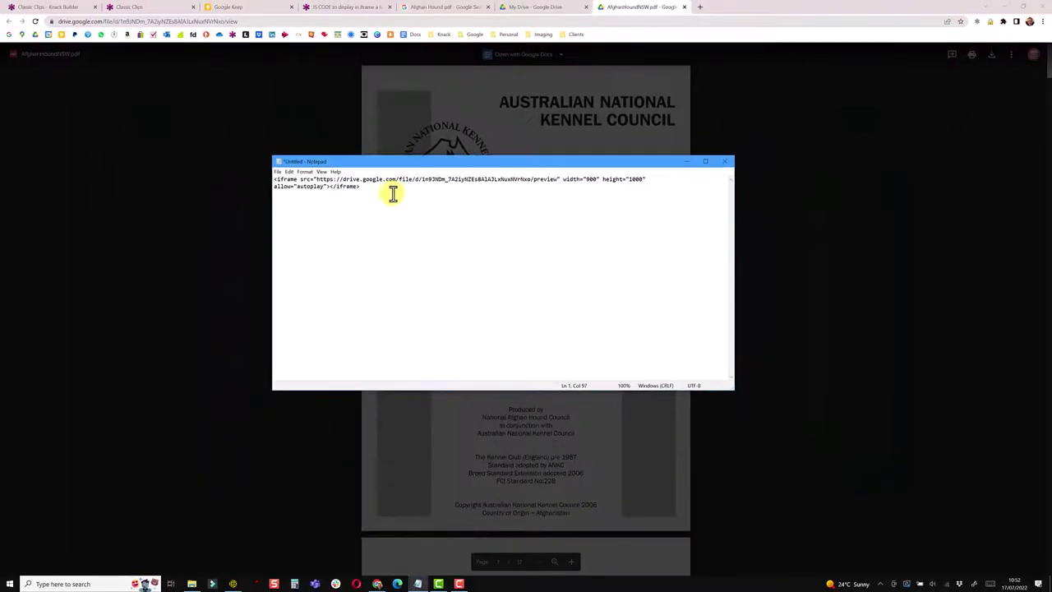
left_click_drag(262, 144, 100, 141)
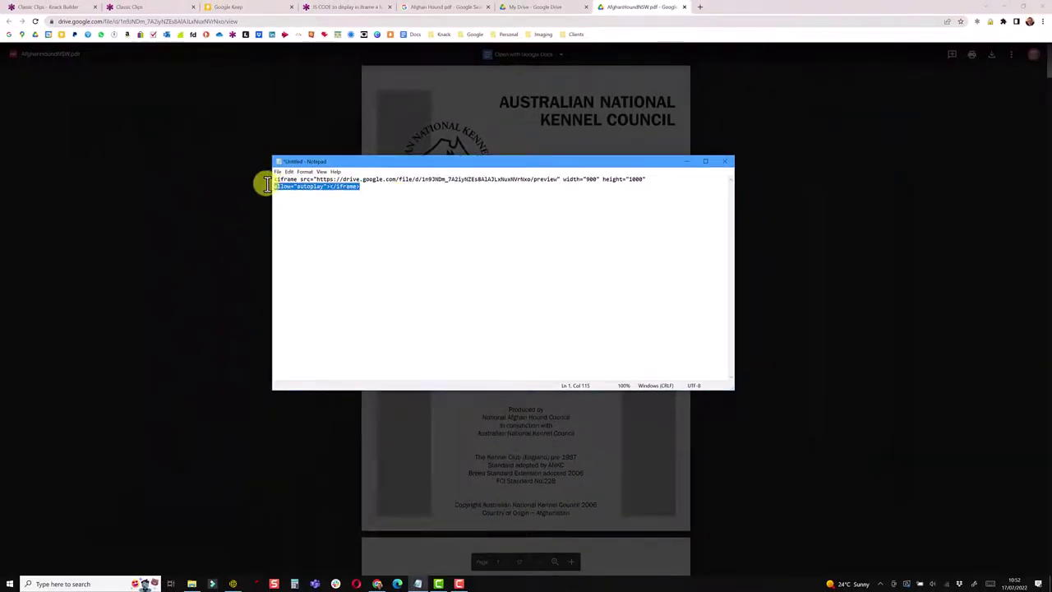
left_click_drag(267, 184, 270, 176)
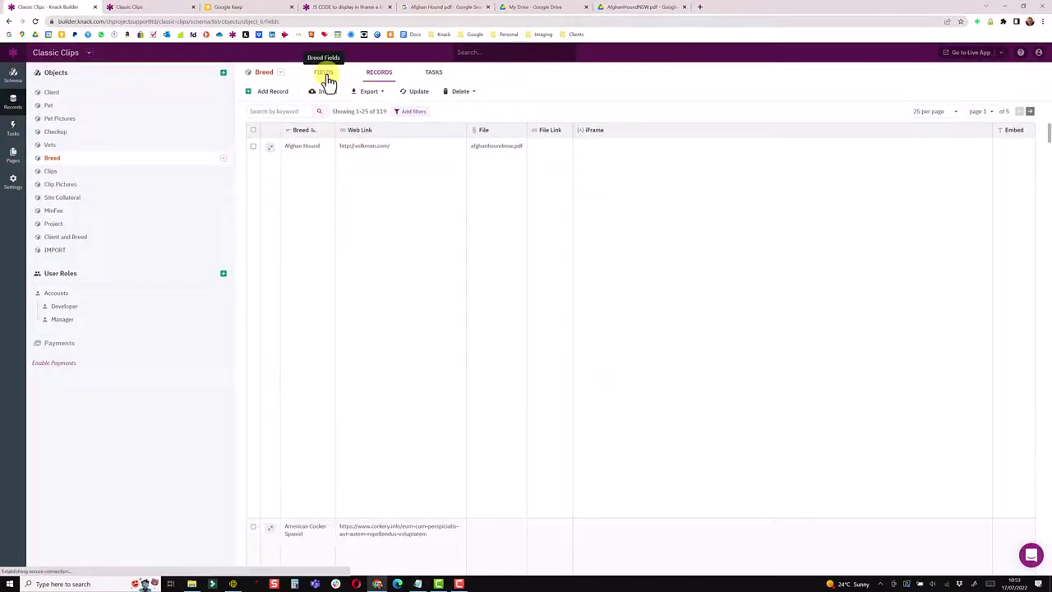
Paste the Drive iframe code into Afghan Hound's Embed field in code view and submit.
left_click(325, 76)
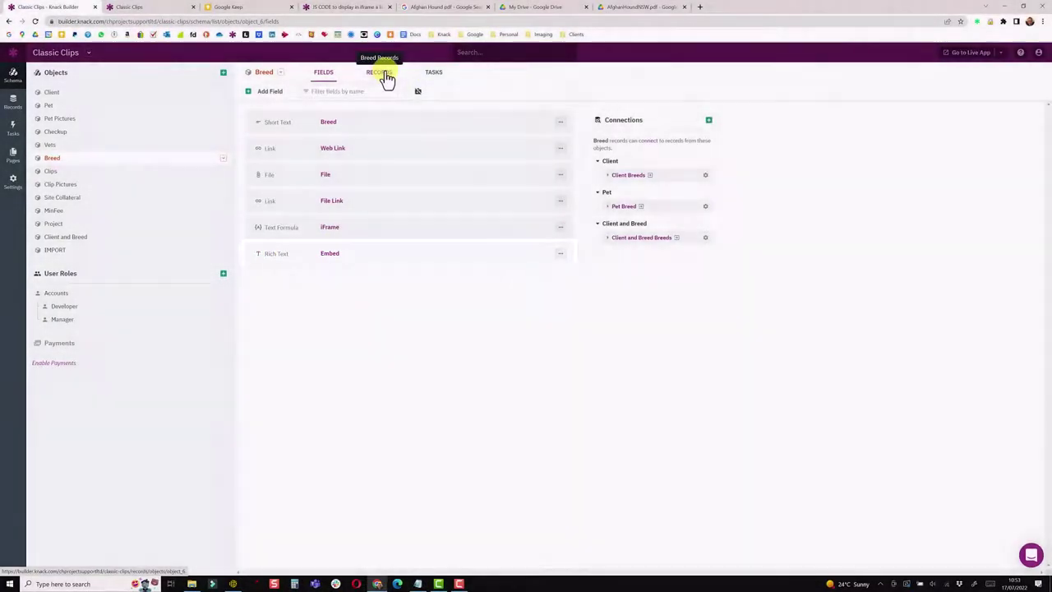
left_click(385, 76)
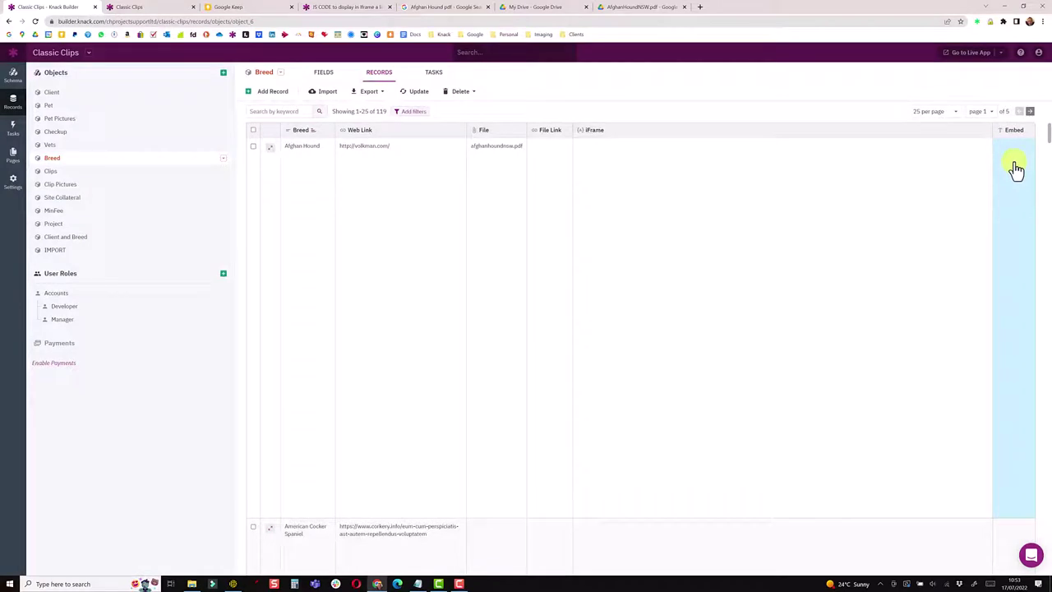
left_click(1016, 169)
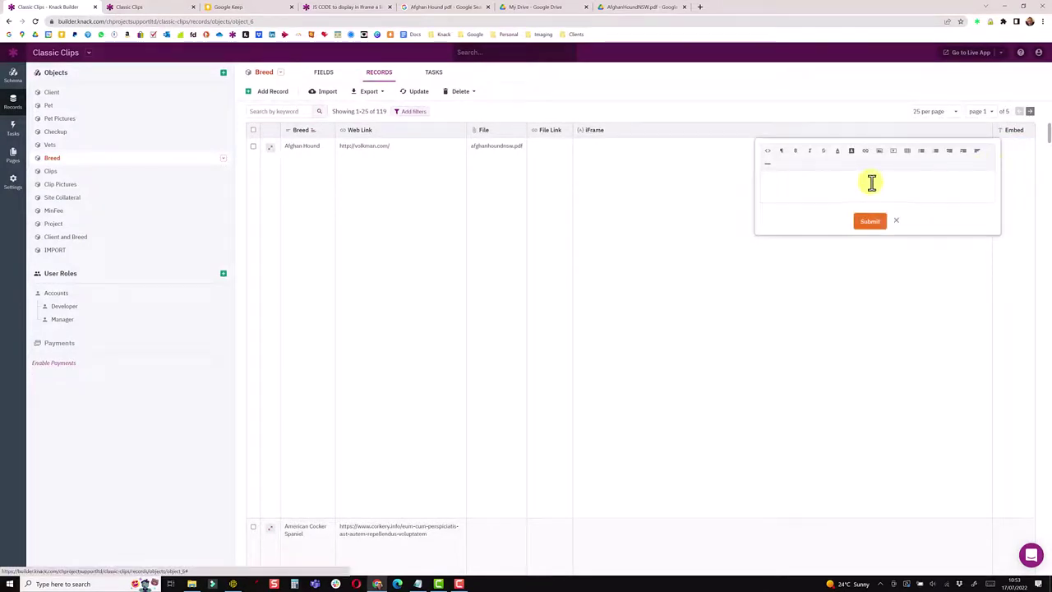
left_click(767, 152)
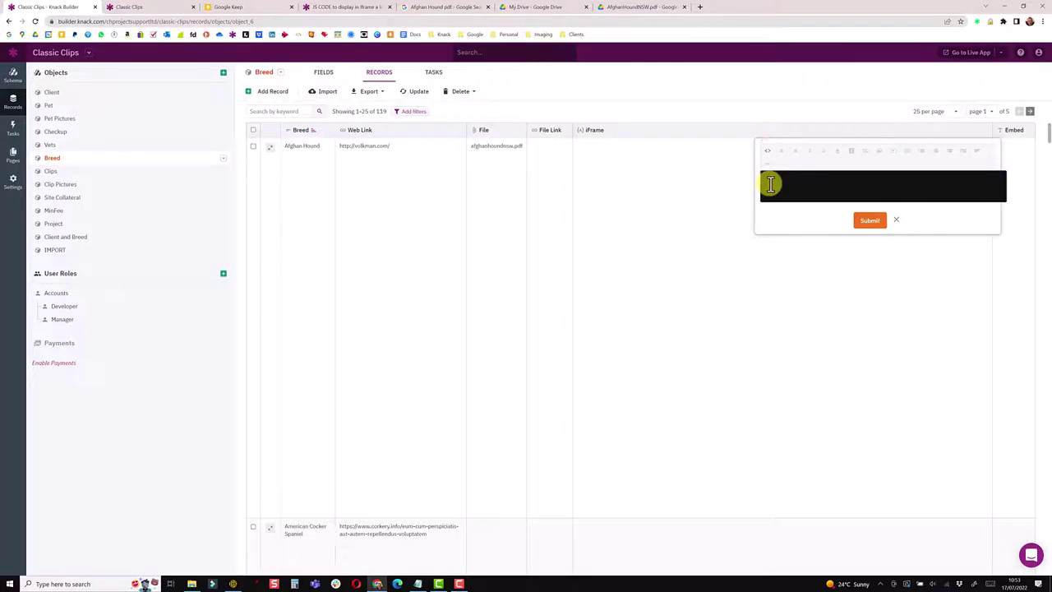
left_click(871, 223)
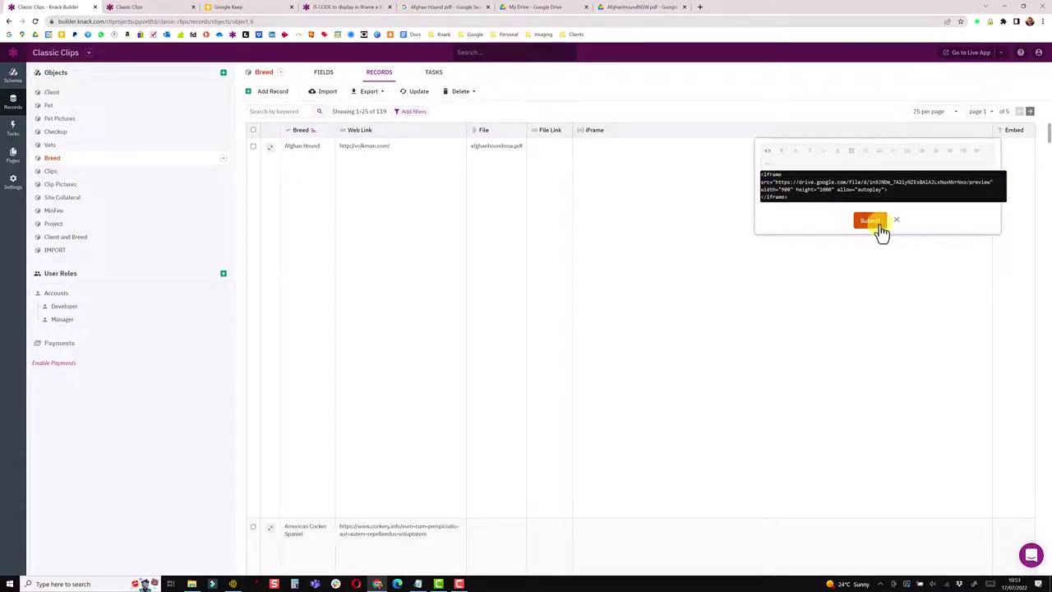
Reopen Afghan Hound's Embed value and scroll to confirm the kennel council PDF displays.
left_click(1002, 242)
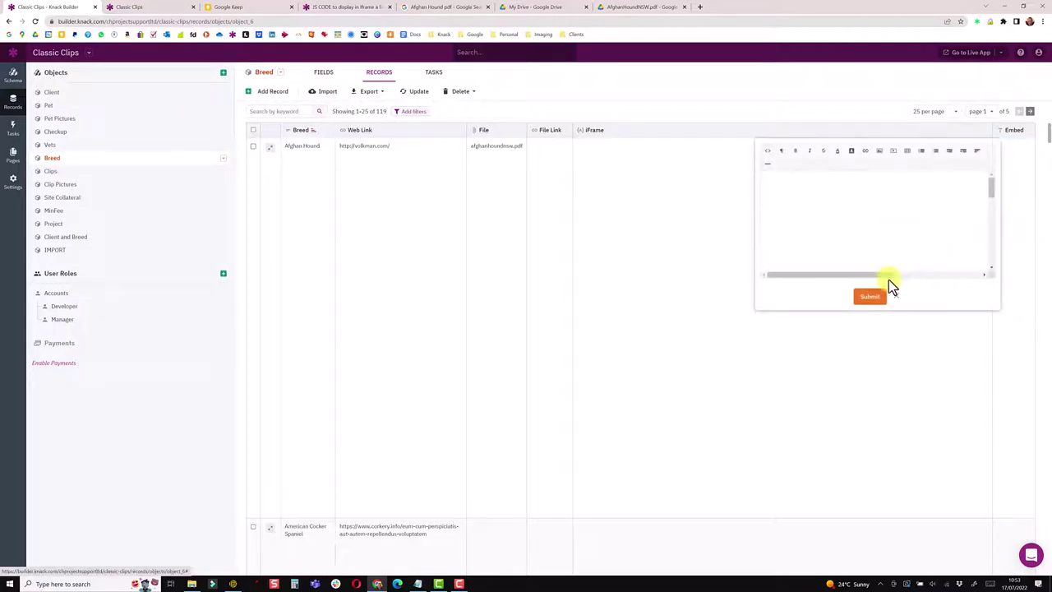
left_click_drag(887, 275, 907, 274)
scroll(927, 244, "down", 1)
scroll(927, 244, "down", 5)
scroll(927, 263, "down", 2)
Add the Embed field to the Breed Details view on View Breed Details and save.
left_click(13, 155)
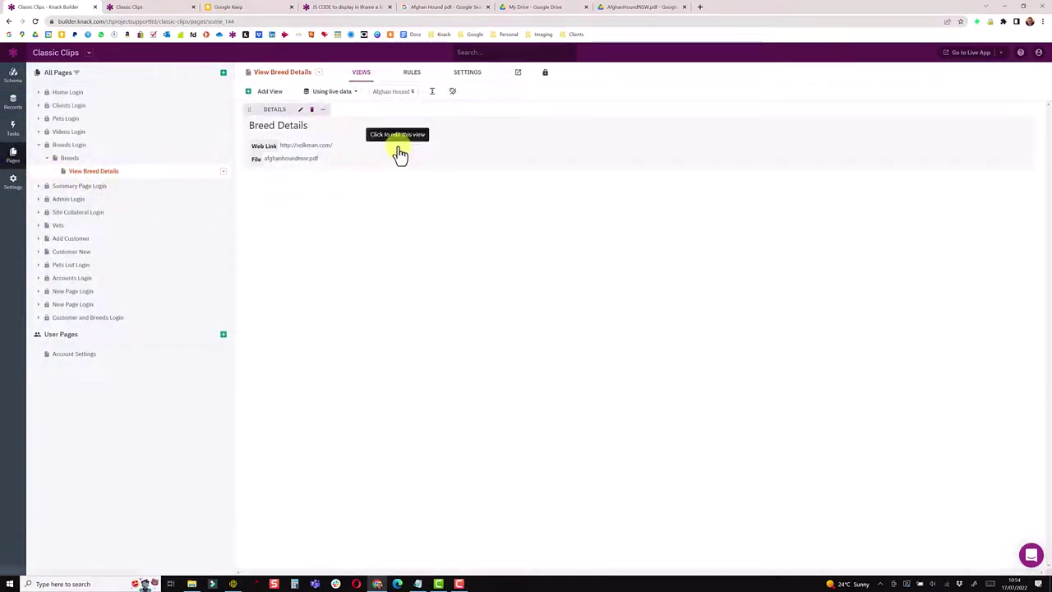
left_click(395, 153)
left_click(76, 142)
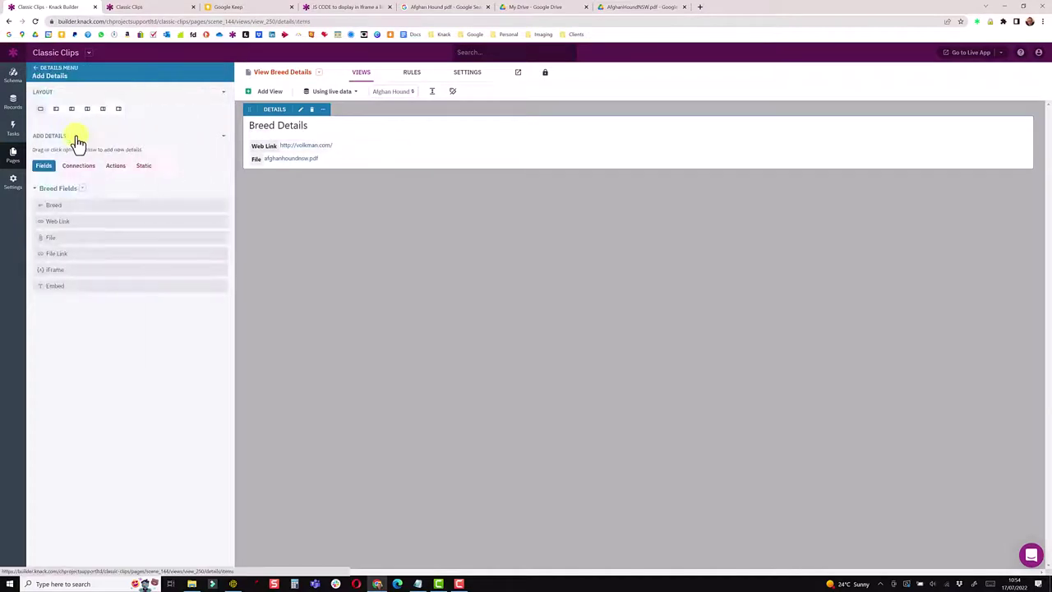
left_click(53, 285)
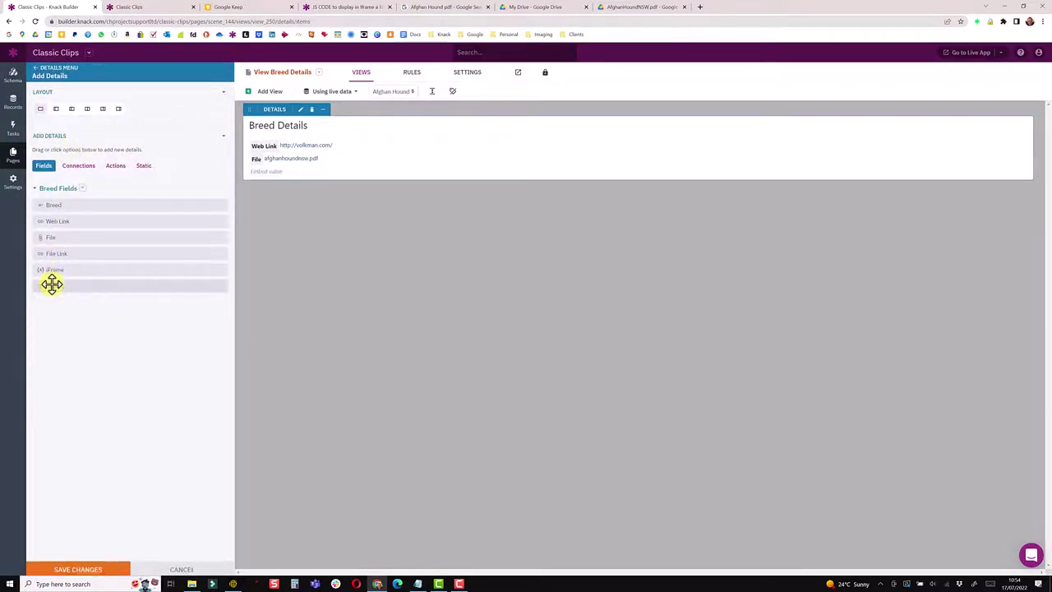
left_click(75, 569)
left_click(129, 6)
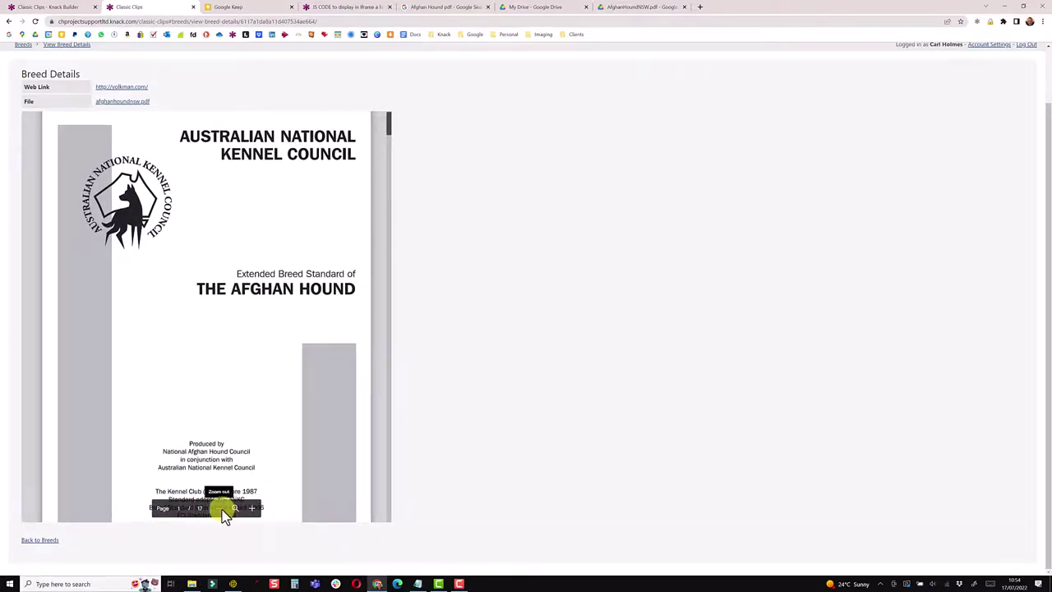
Scroll and zoom the embedded Afghan Hound PDF on the live page, then pop it out.
left_click(234, 509)
scroll(197, 392, "down", 20)
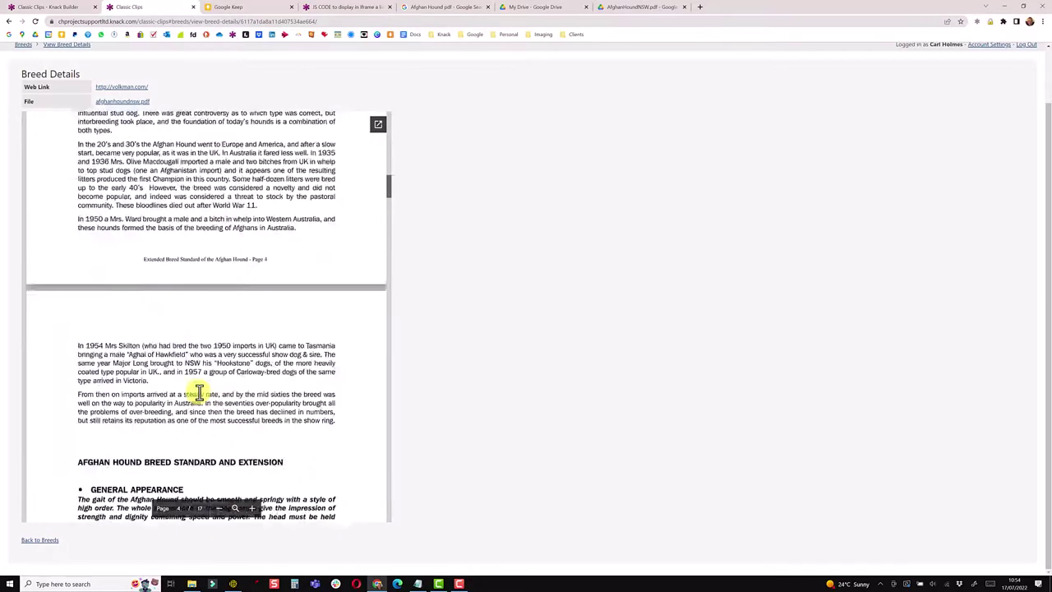
scroll(294, 213, "down", 5)
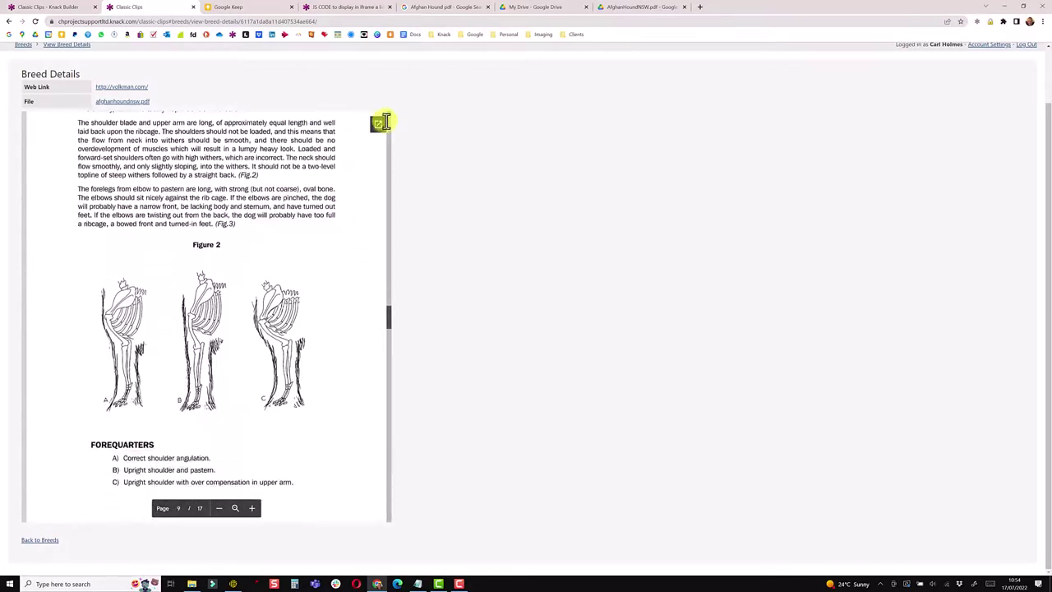
left_click(379, 127)
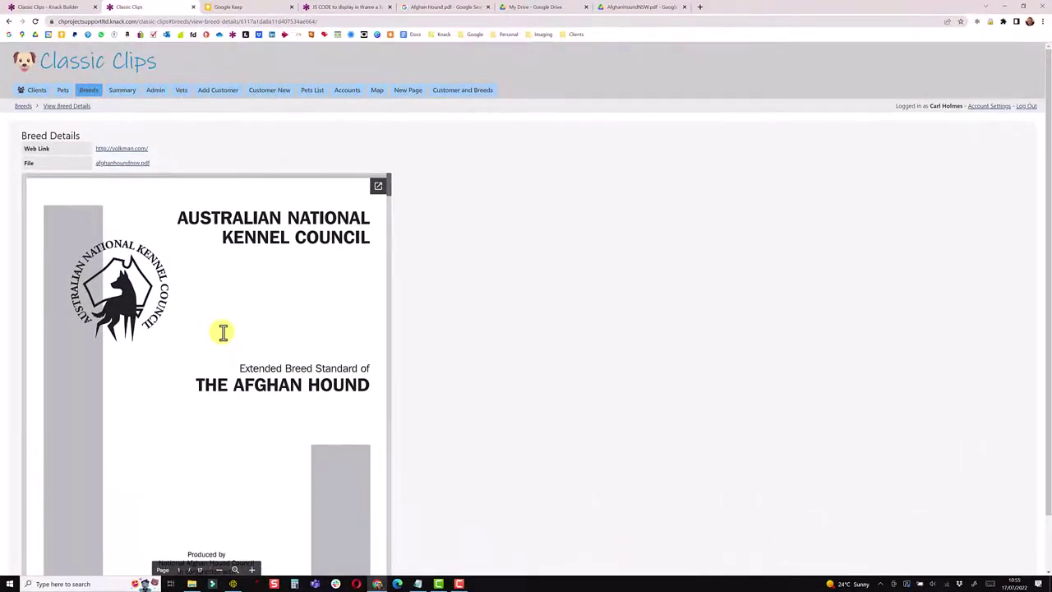
Select the ukcdogs.com web address of the UKC Afghan Hound breed standard PDF.
scroll(220, 346, "down", 10)
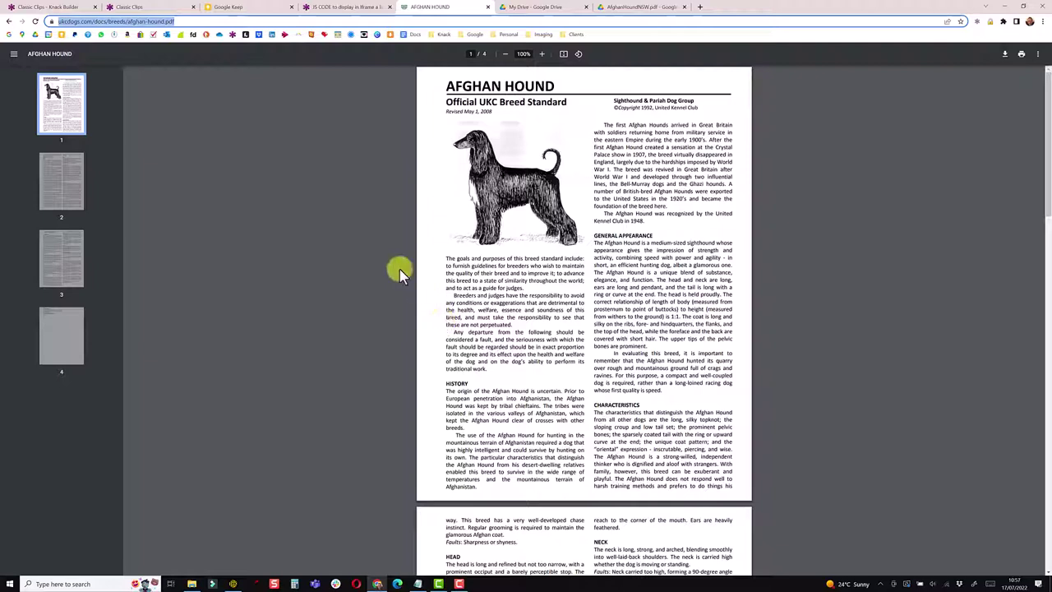
left_click(190, 22)
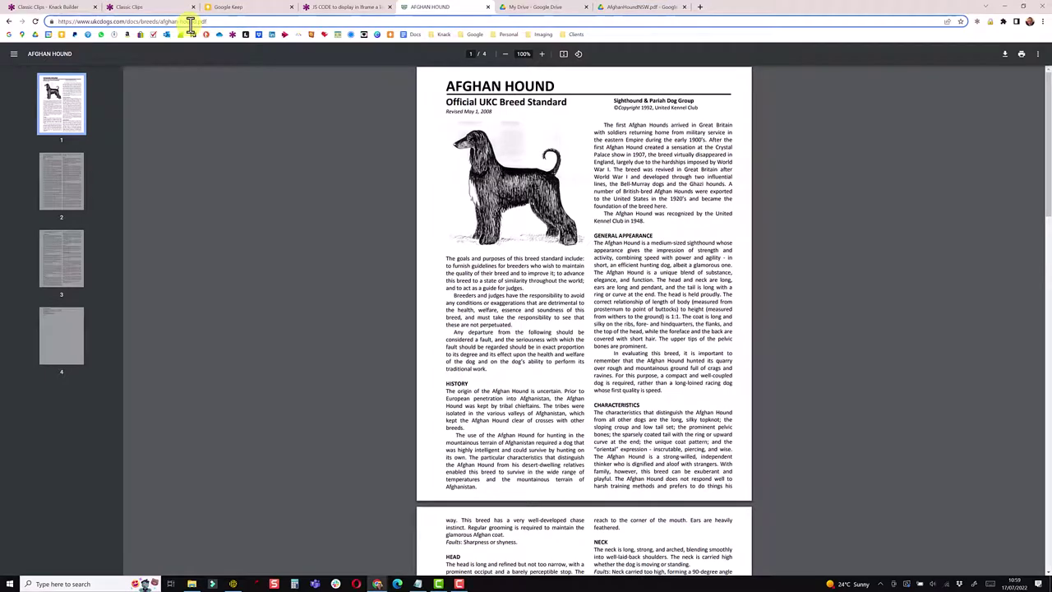
triple_click(191, 22)
key("ctrl+c")
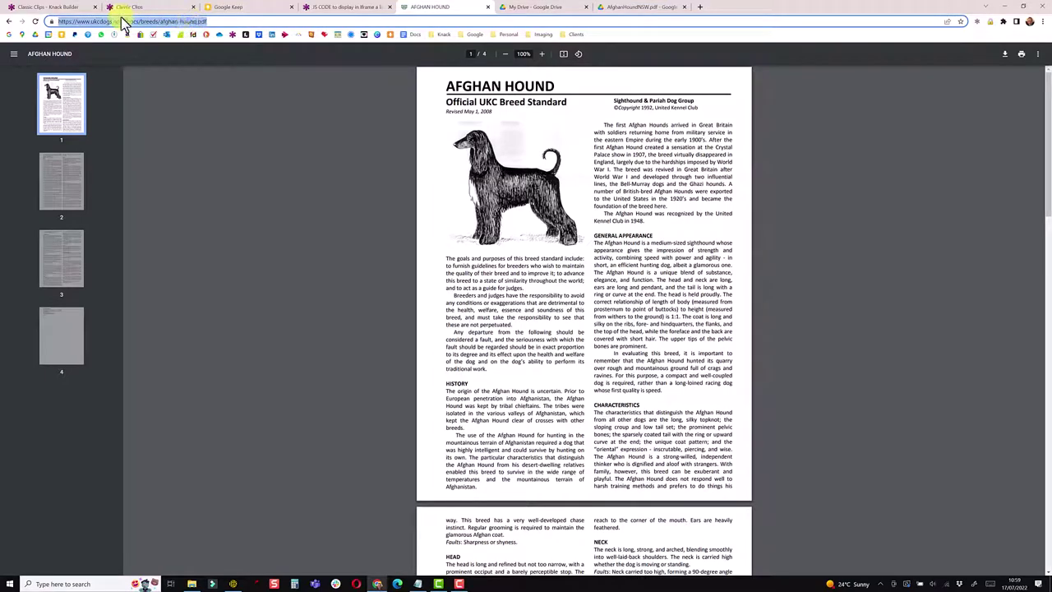
Paste the ukcdogs.com PDF address into Afghan Hound's File Link field and submit it.
left_click(78, 8)
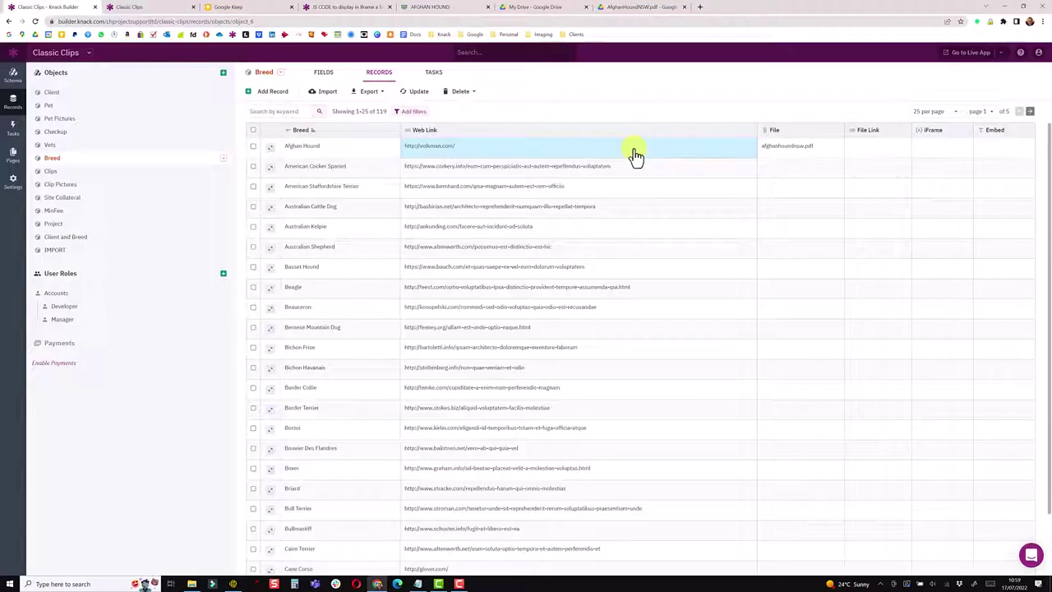
left_click(879, 154)
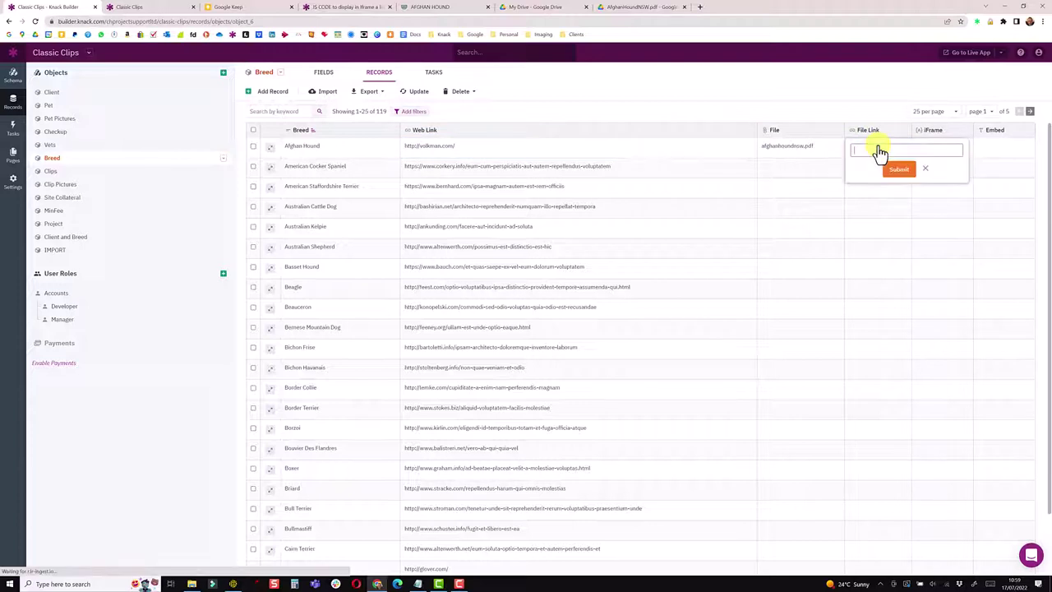
key("ctrl+v")
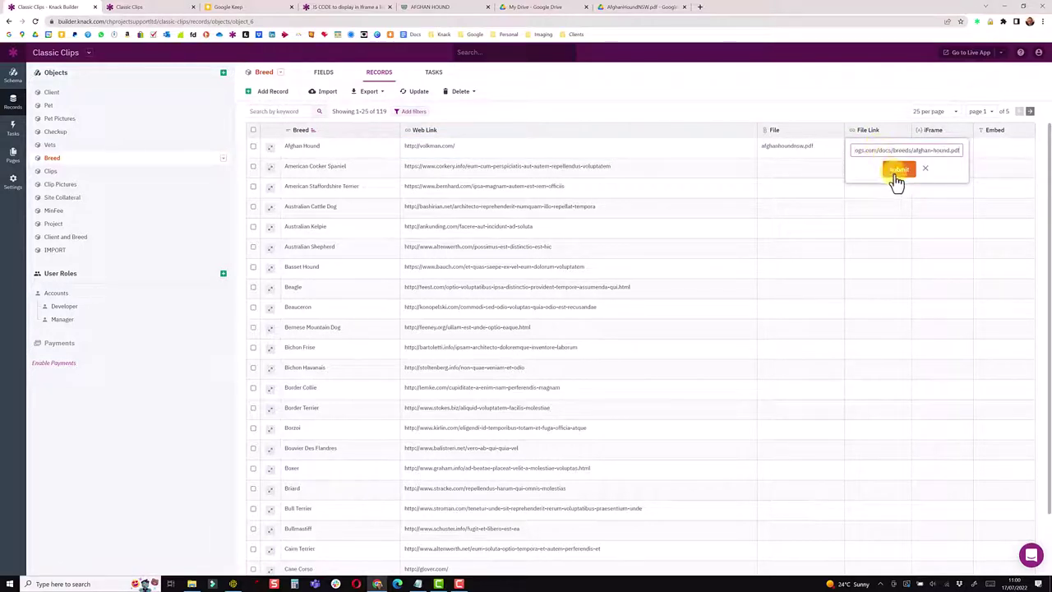
left_click(900, 170)
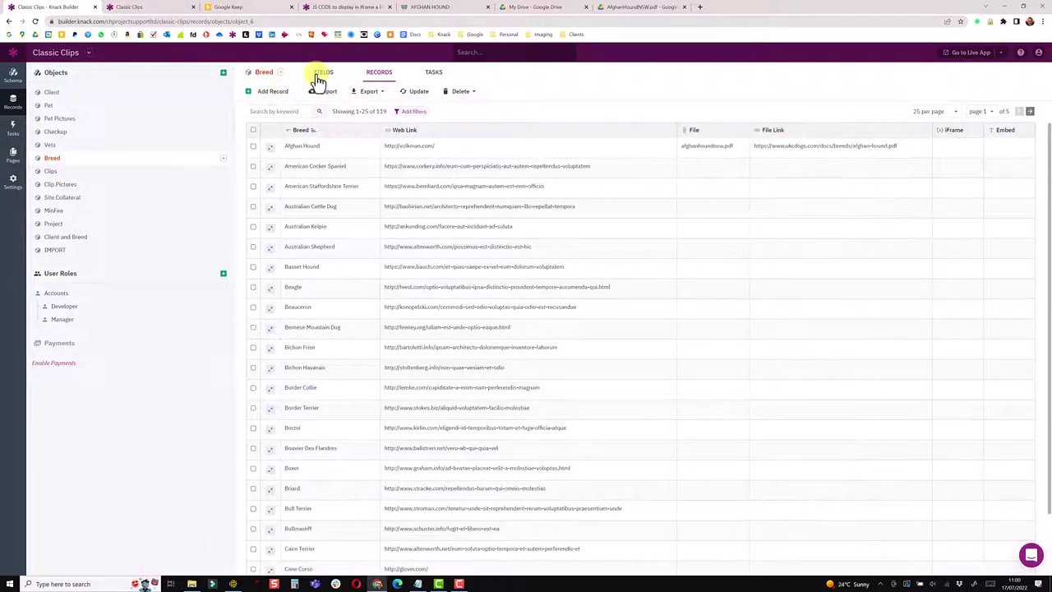
left_click(320, 75)
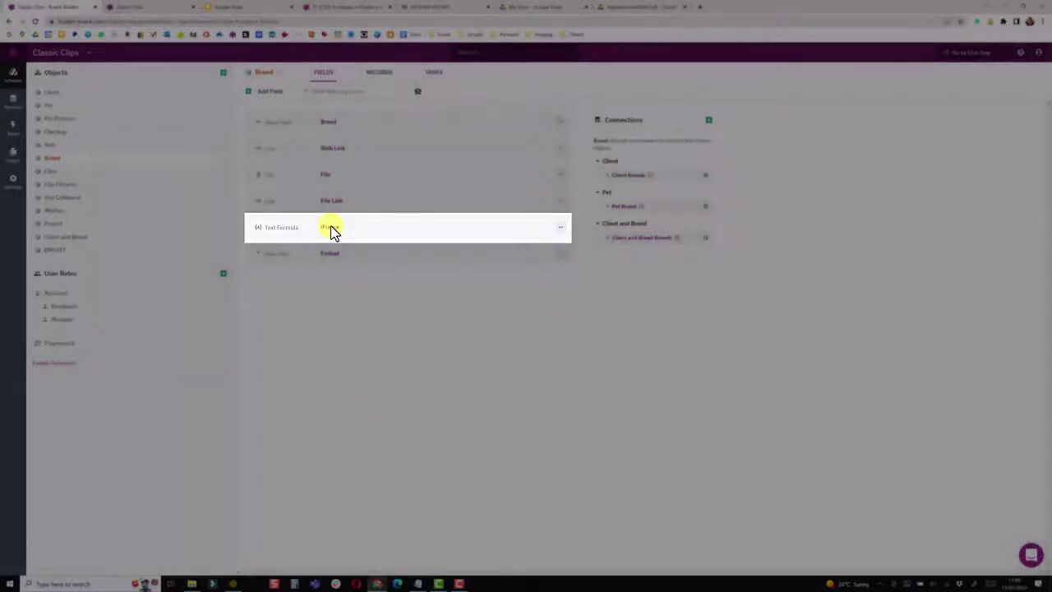
Copy the iframe formula from the forum thread into the iFrame field's equation editor.
left_click(331, 230)
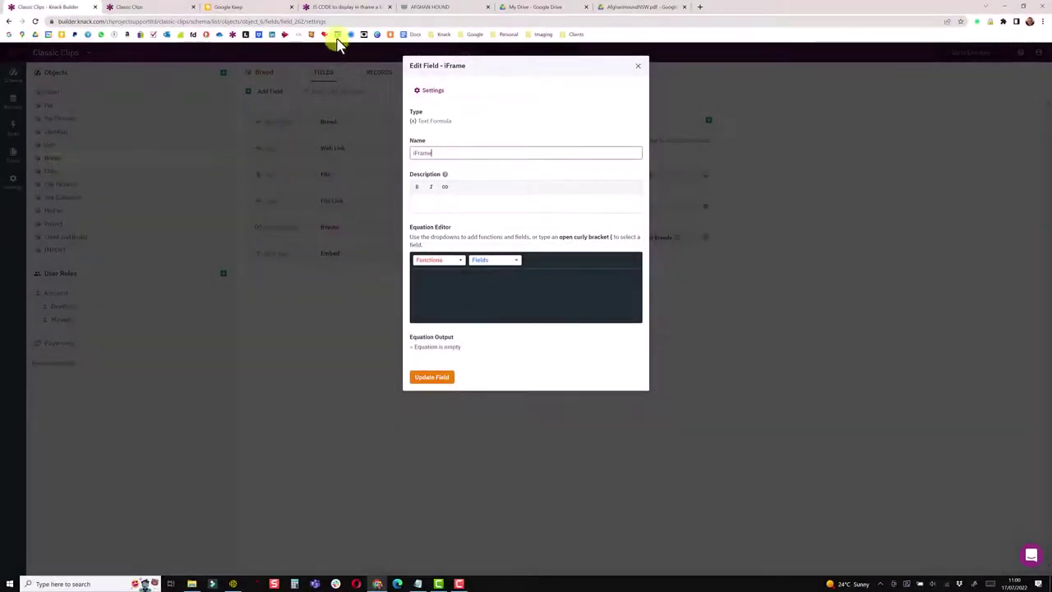
left_click(345, 10)
left_click_drag(316, 356, 534, 362)
key("ctrl+c")
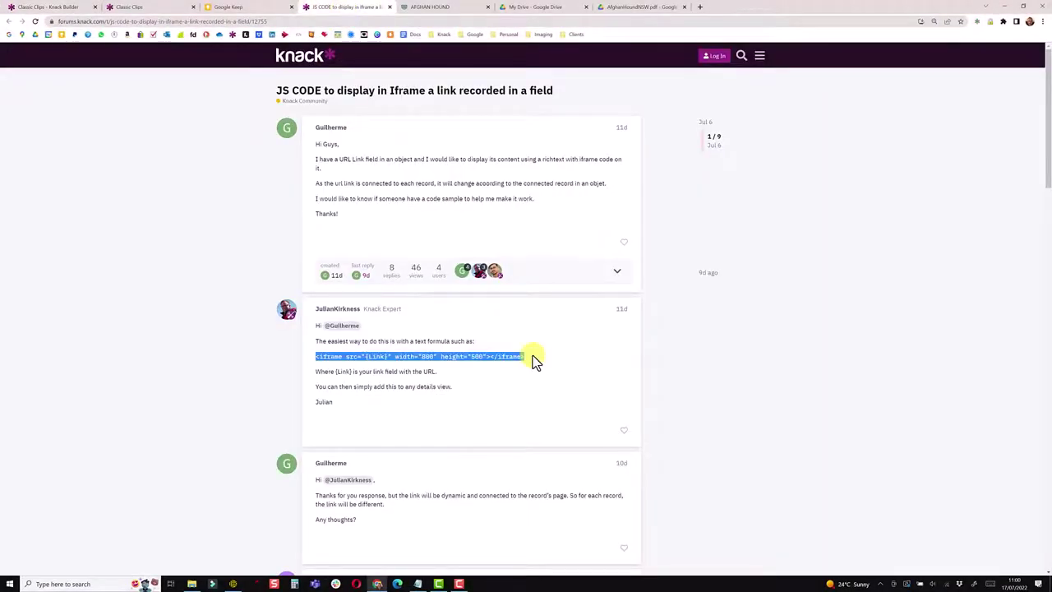
key("ctrl+1")
left_click(466, 288)
key("ctrl+v")
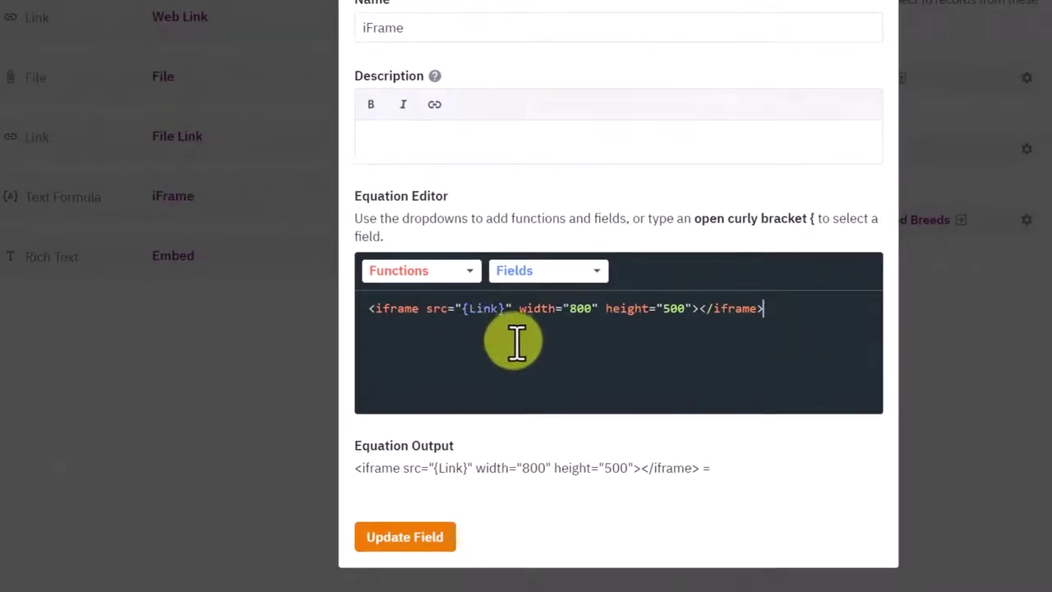
Change the iframe width from 800 to 1000 and the height to 900.
double_click(578, 308)
type("100")
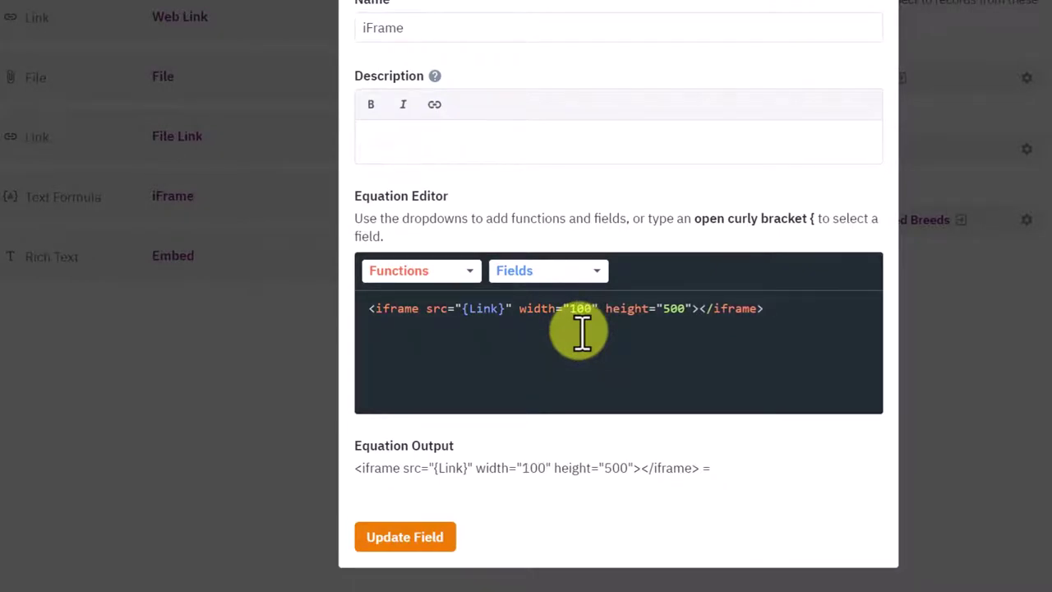
type("0")
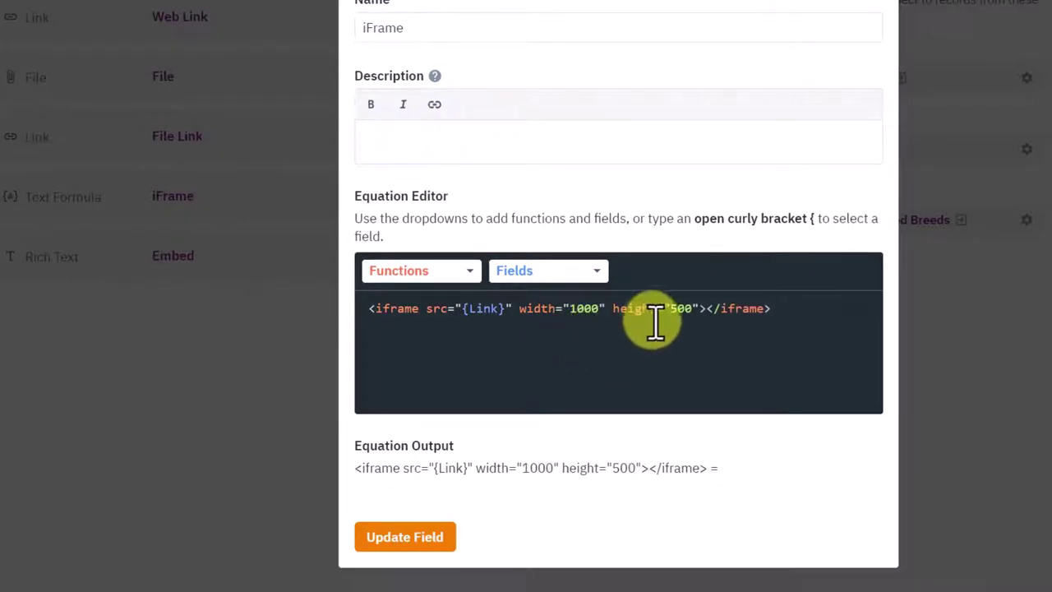
double_click(680, 309)
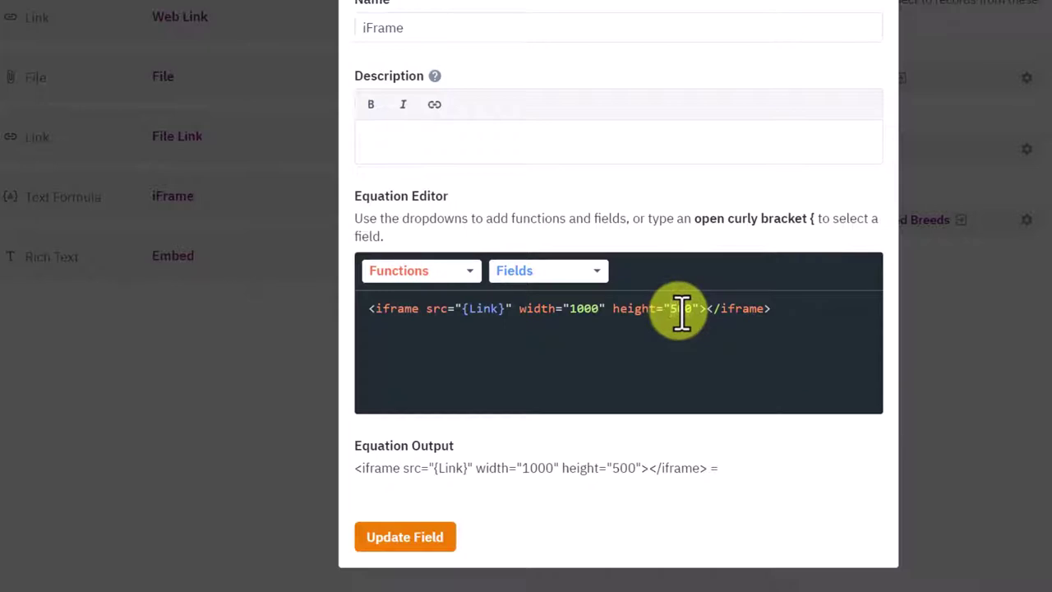
key("BackSpace")
type("9")
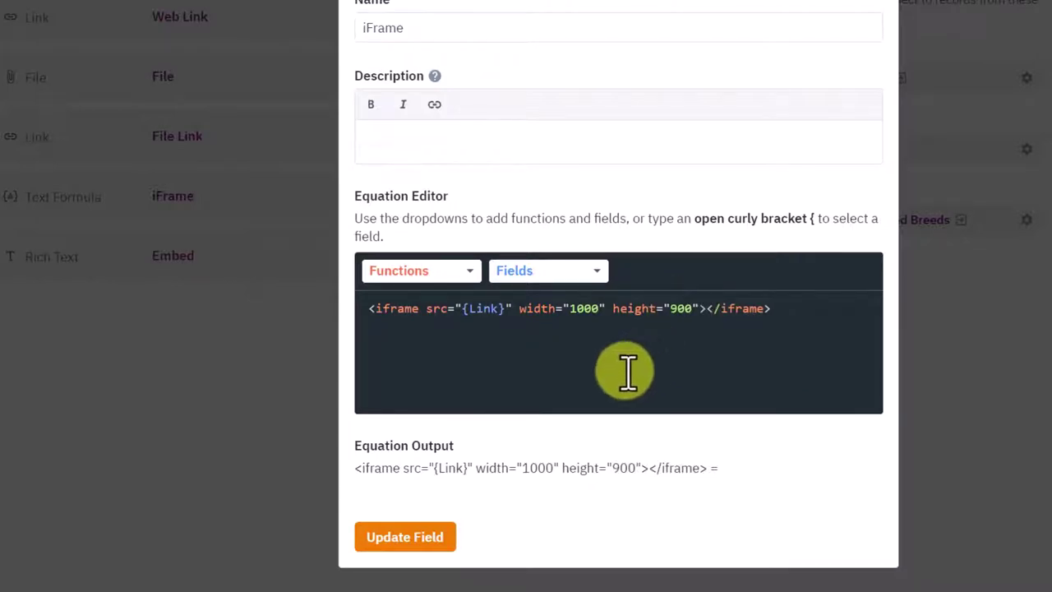
Replace the {Link} source placeholder with the {File Link} field.
double_click(502, 309)
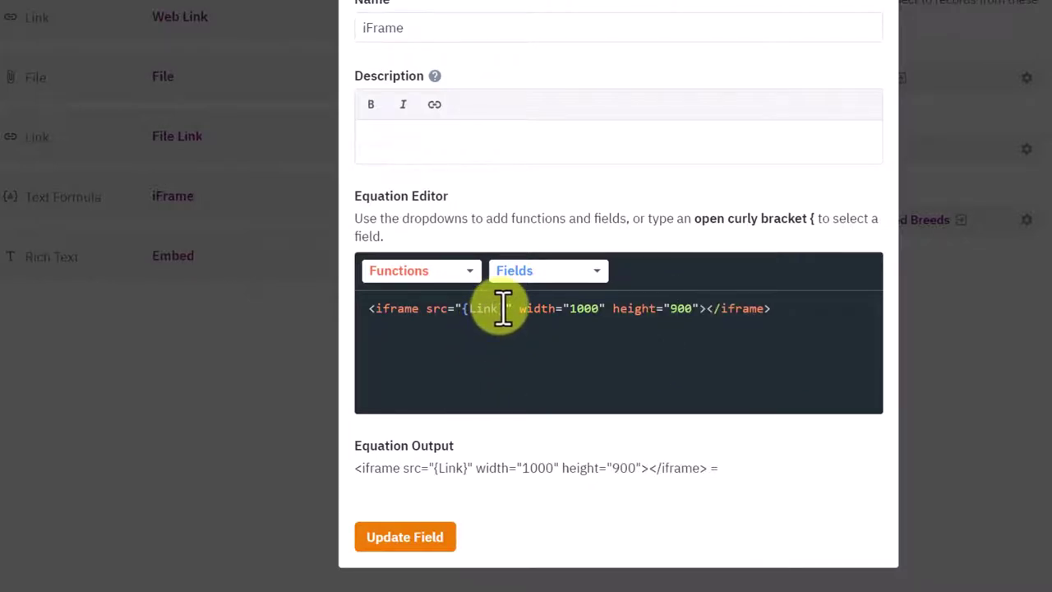
double_click(502, 309)
key("BackSpace")
key("BackSpace")
key("BackSpace")
key("BackSpace")
key("BackSpace")
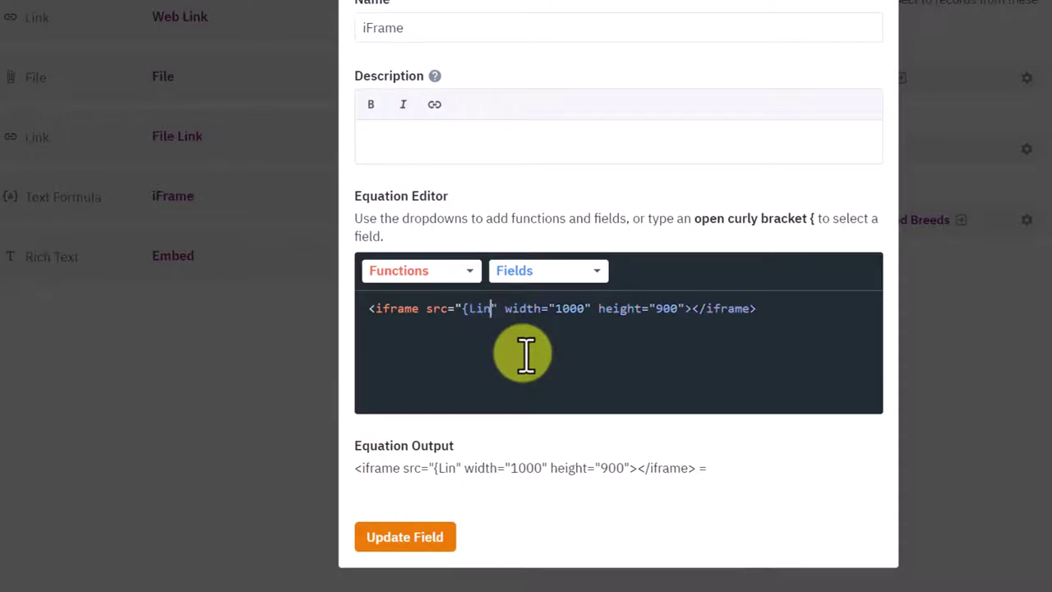
key("BackSpace")
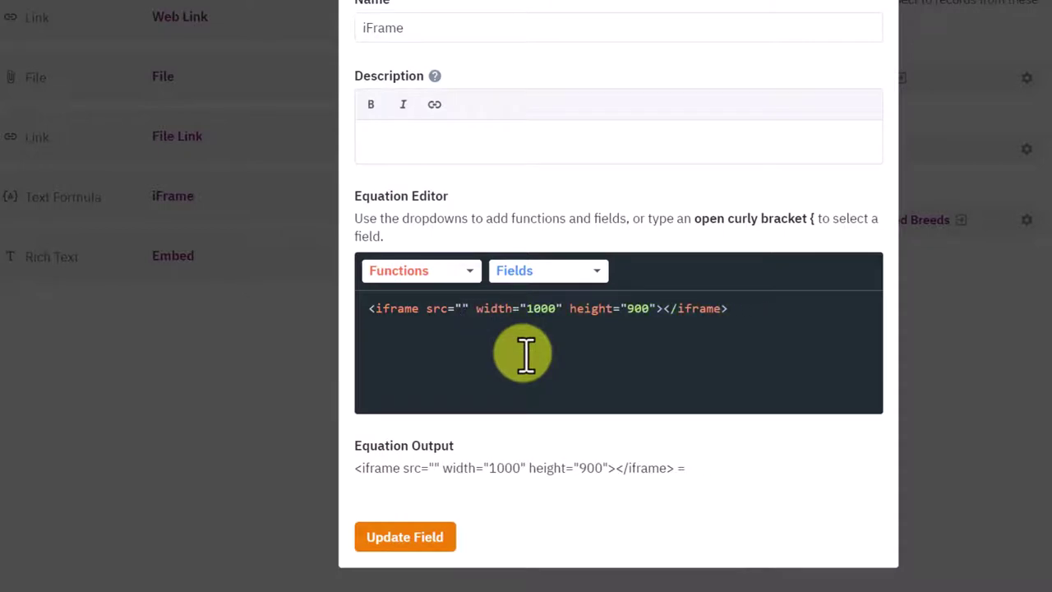
left_click(530, 275)
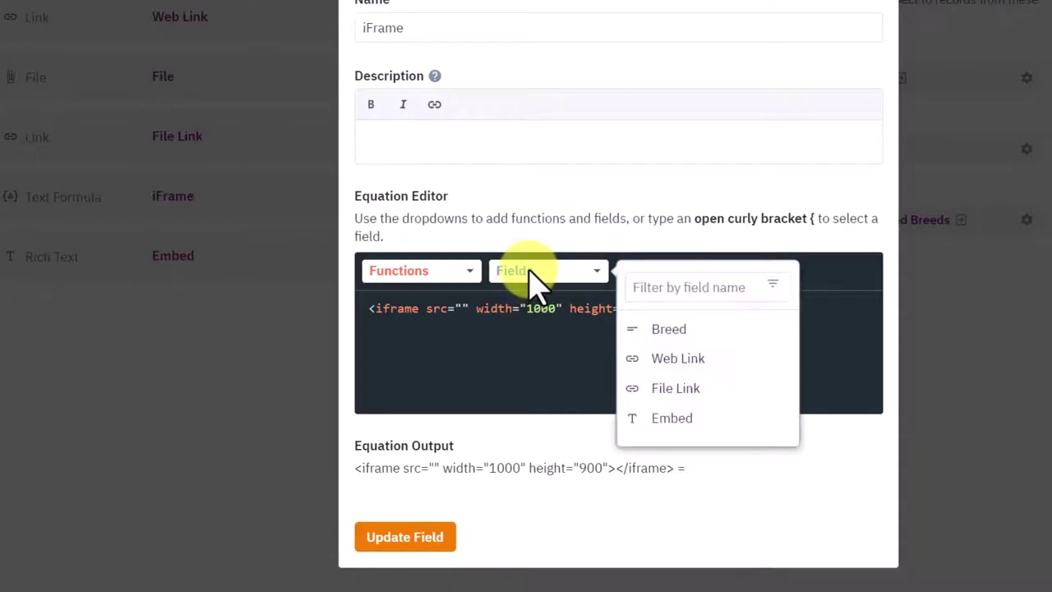
left_click(700, 393)
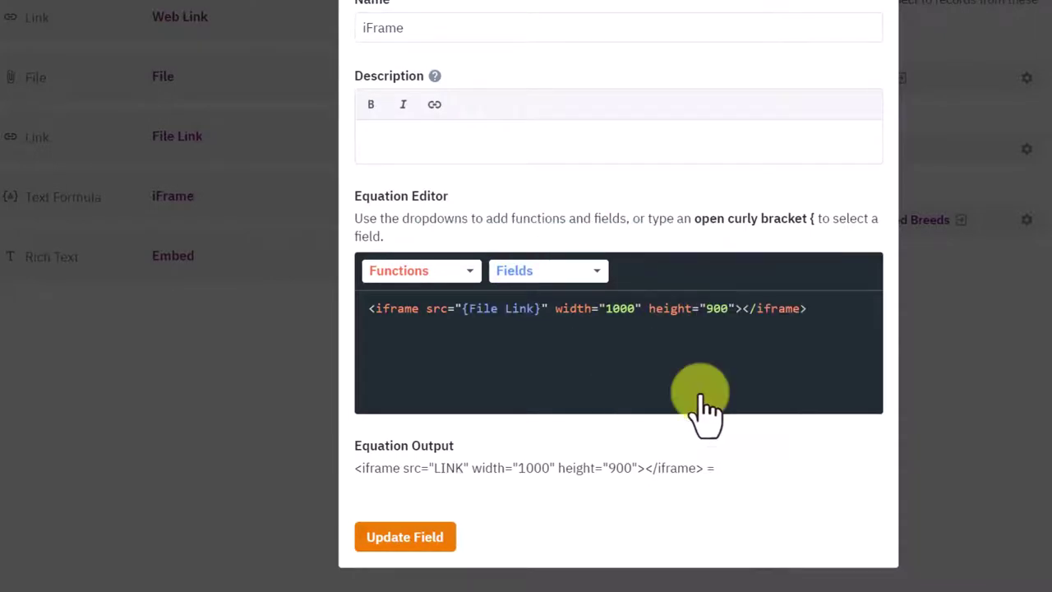
Save the iFrame field, resubmit Afghan Hound's File Link URL, and return to View Breed Details.
left_click(410, 538)
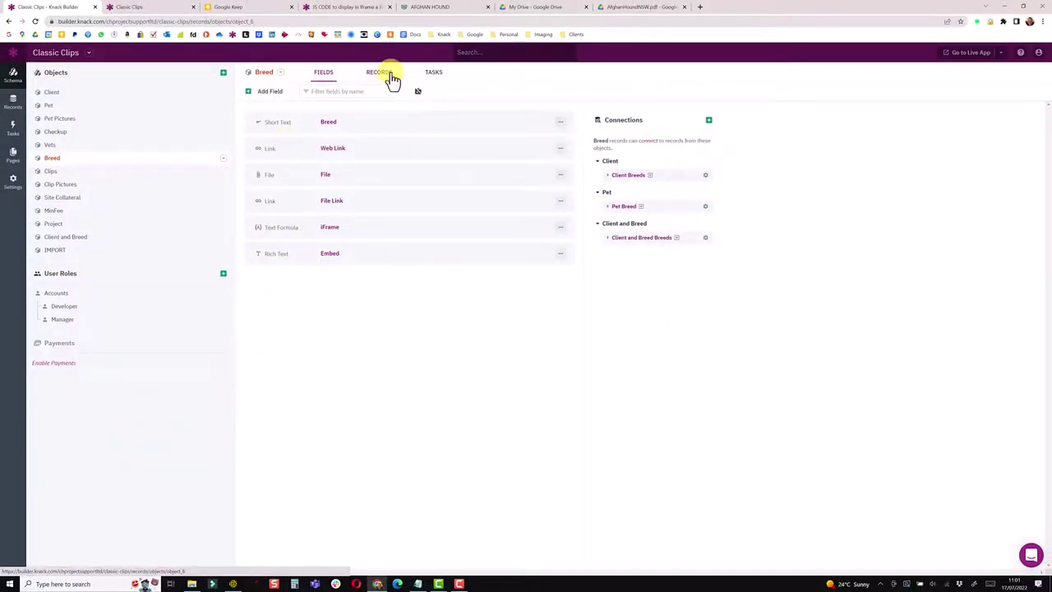
left_click(391, 76)
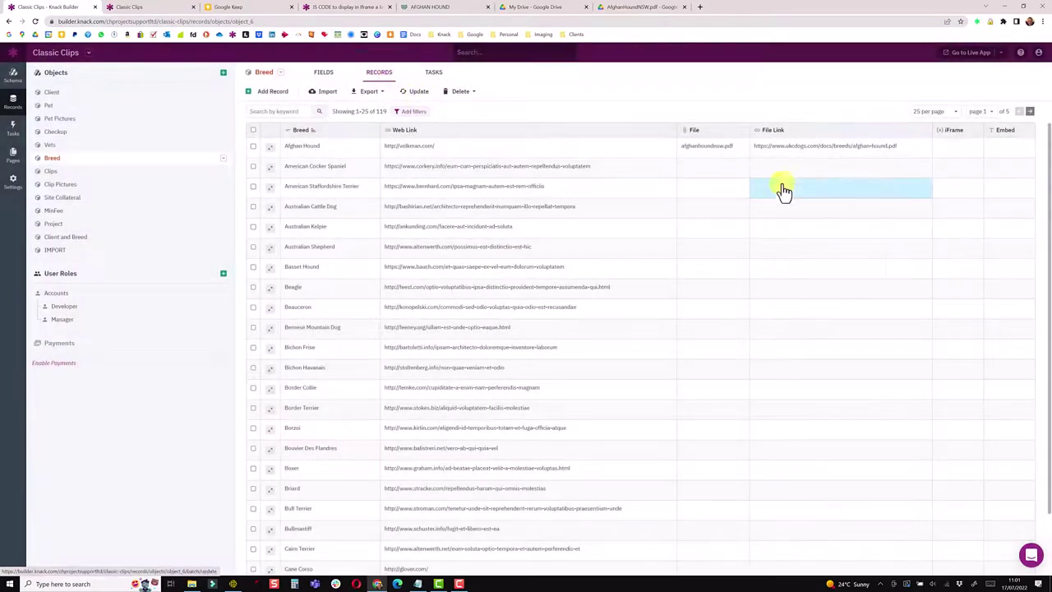
left_click(837, 150)
left_click(810, 171)
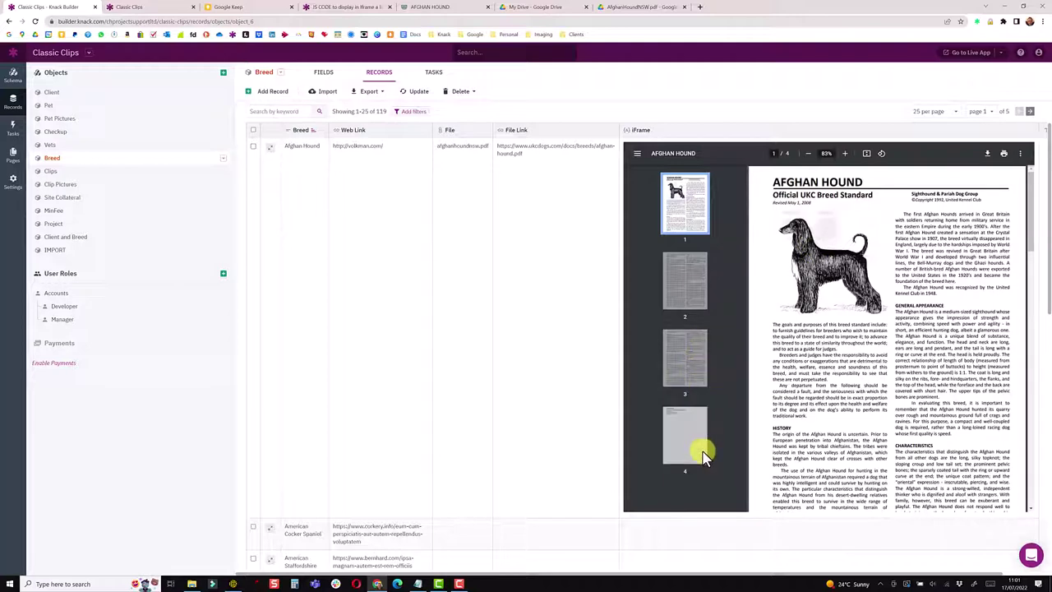
left_click(12, 153)
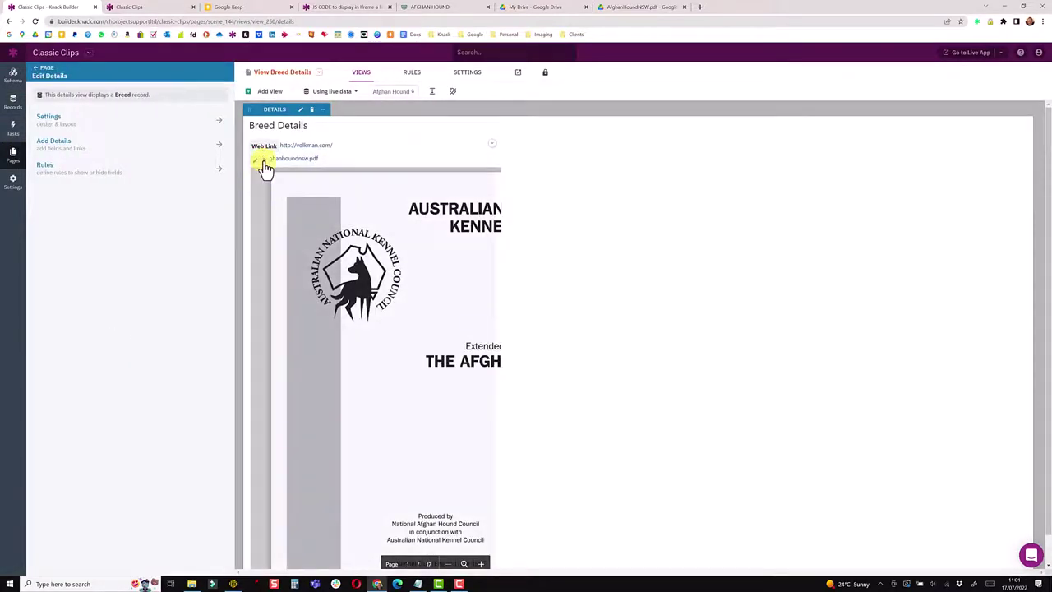
Add the iFrame field from Breed Fields into the Breed Details view.
left_click(265, 168)
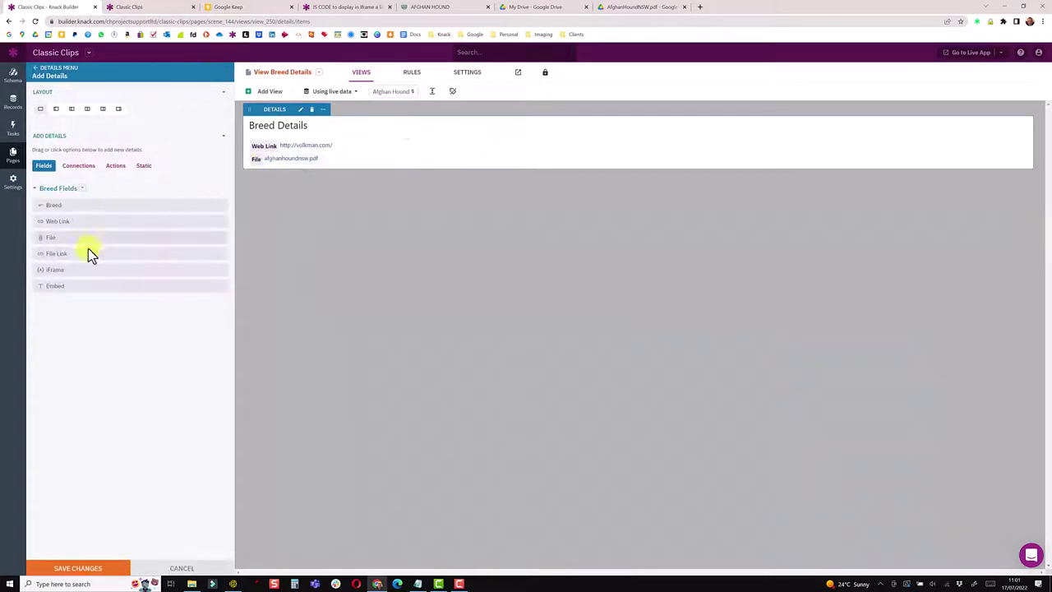
left_click(70, 271)
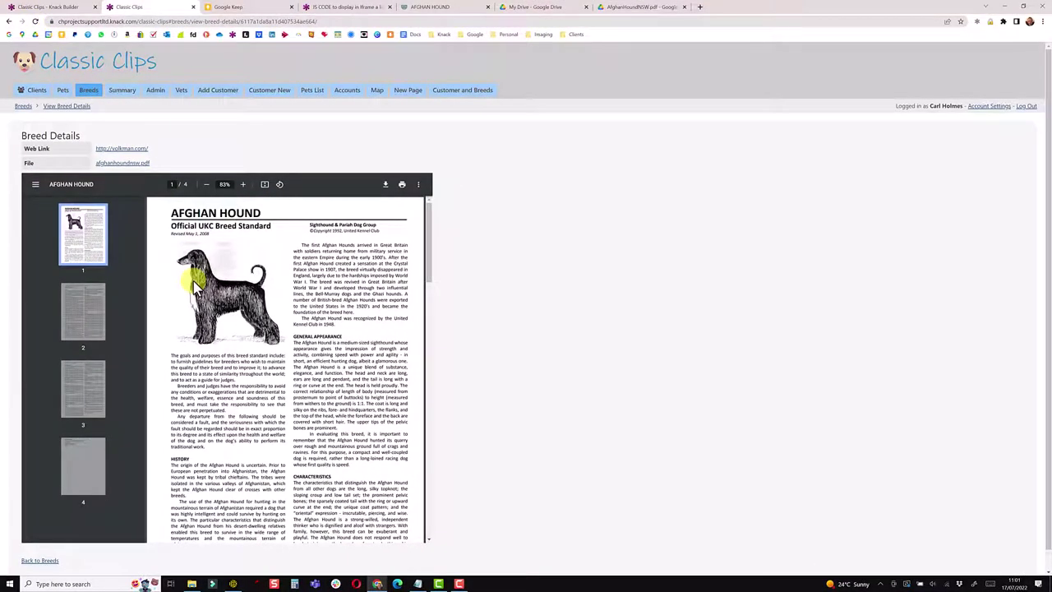
left_click(35, 186)
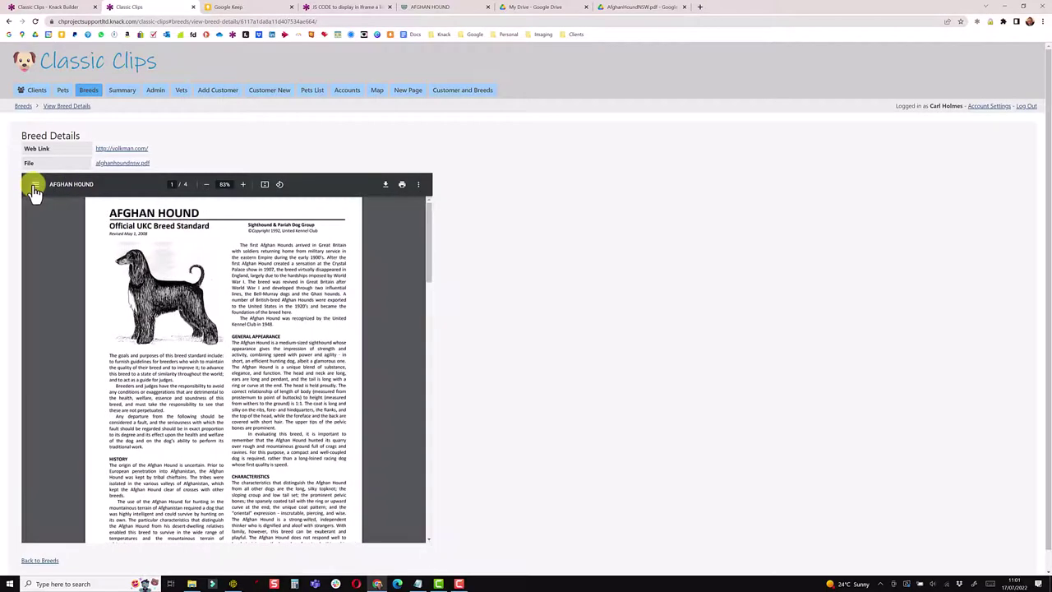
left_click(36, 186)
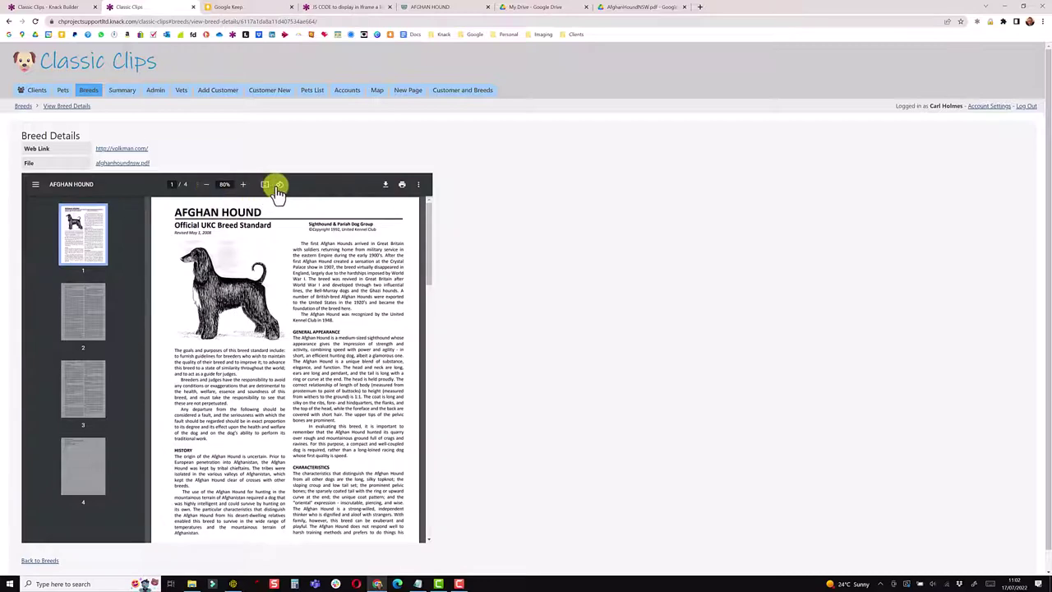
scroll(304, 402, "down", 2)
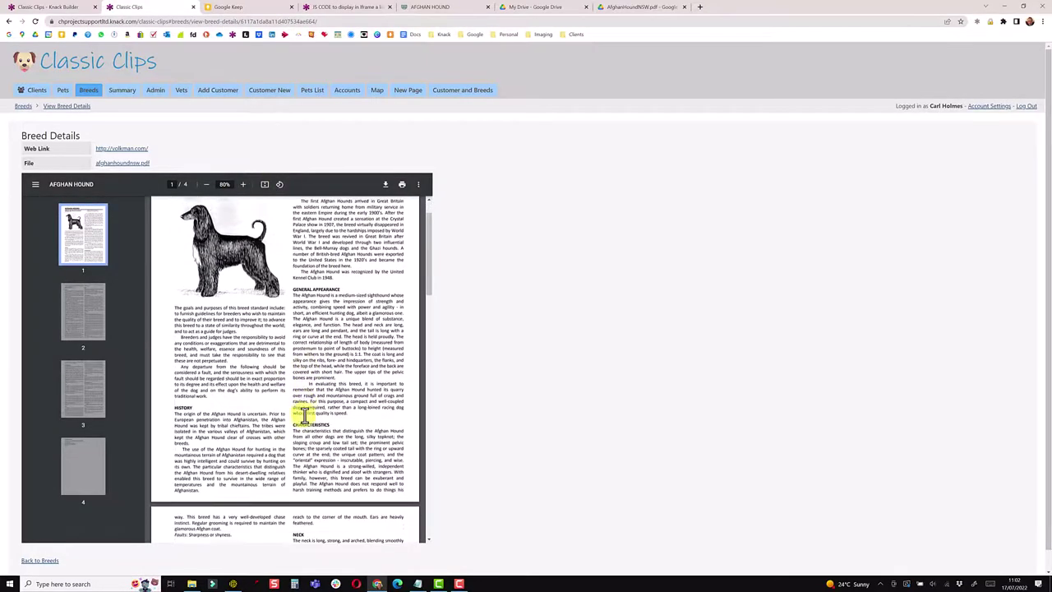
scroll(304, 415, "down", 5)
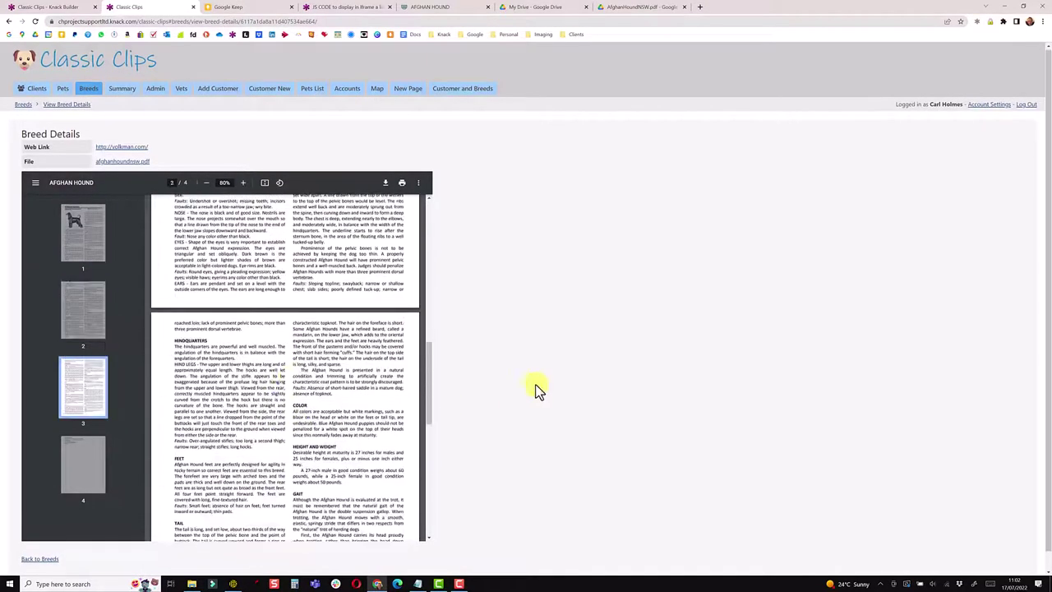
scroll(550, 380, "down", 2)
scroll(571, 378, "up", 1)
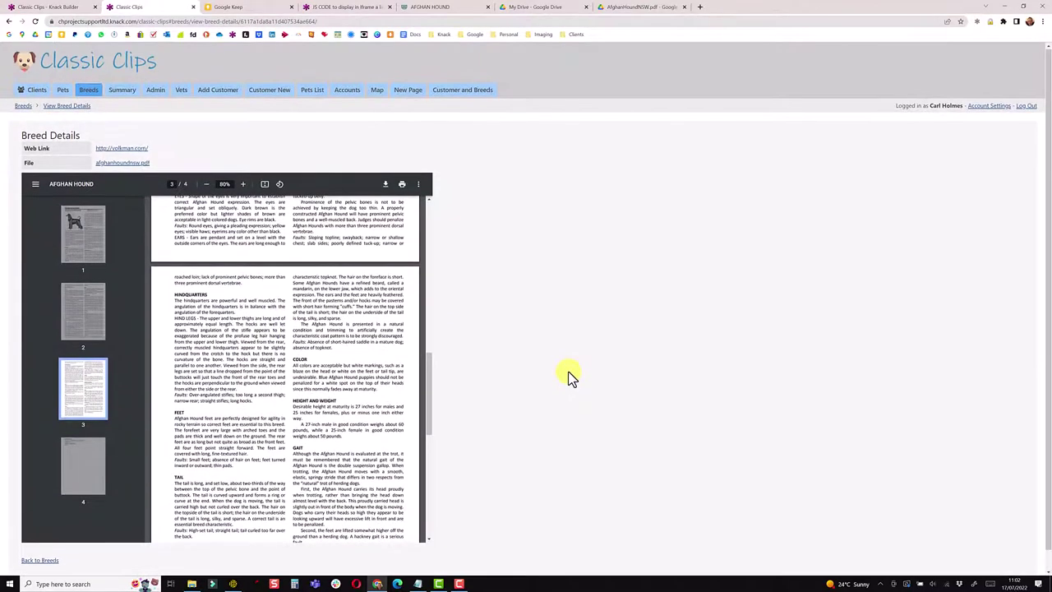